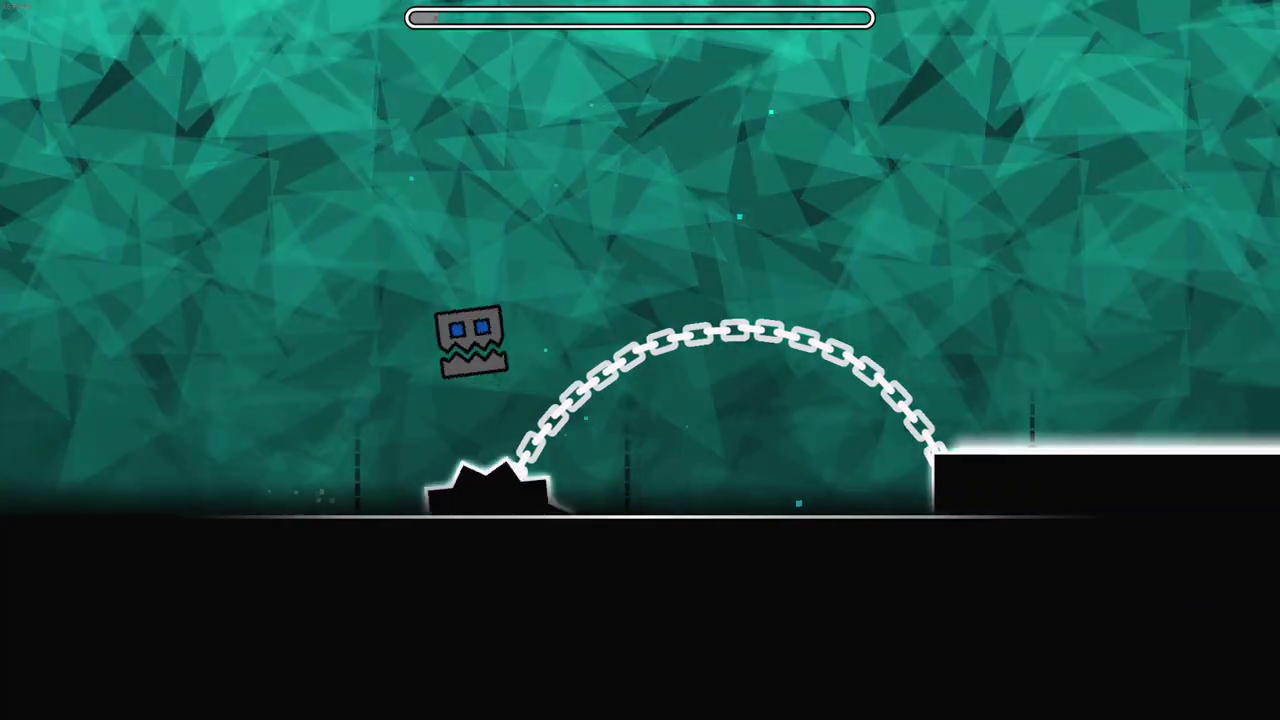
key(space)
key(space)
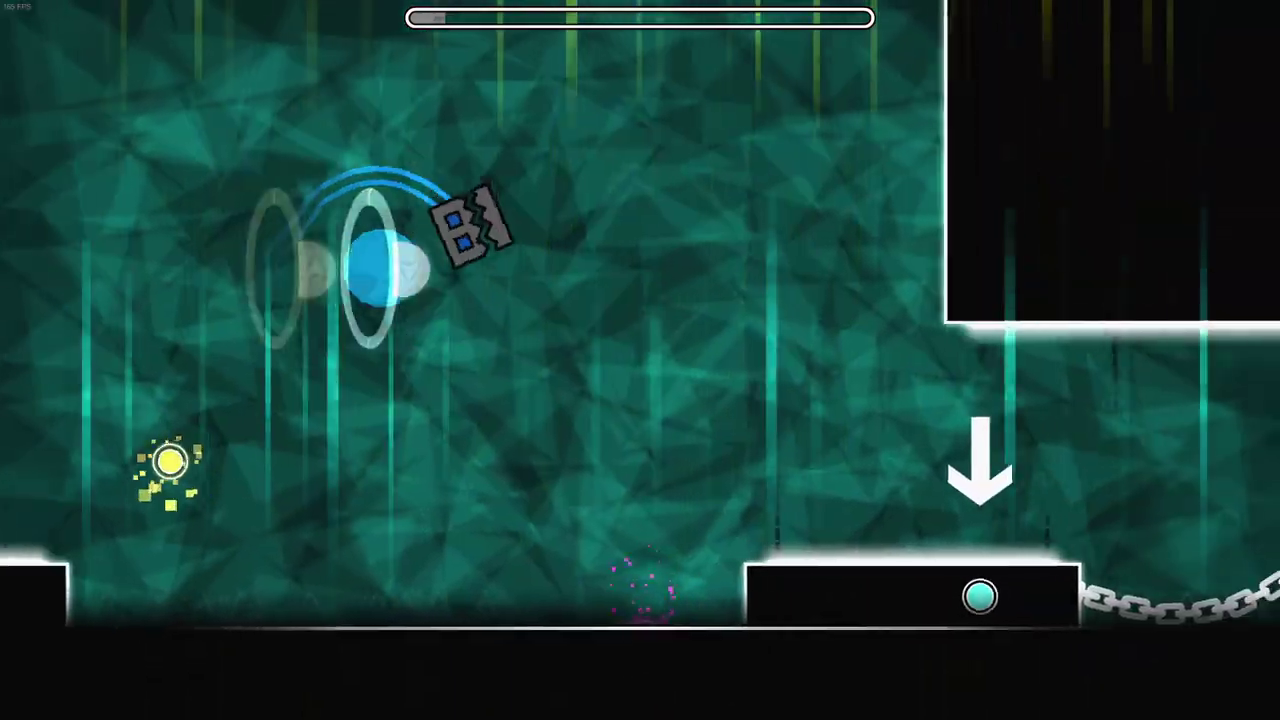
key(space)
key(space)
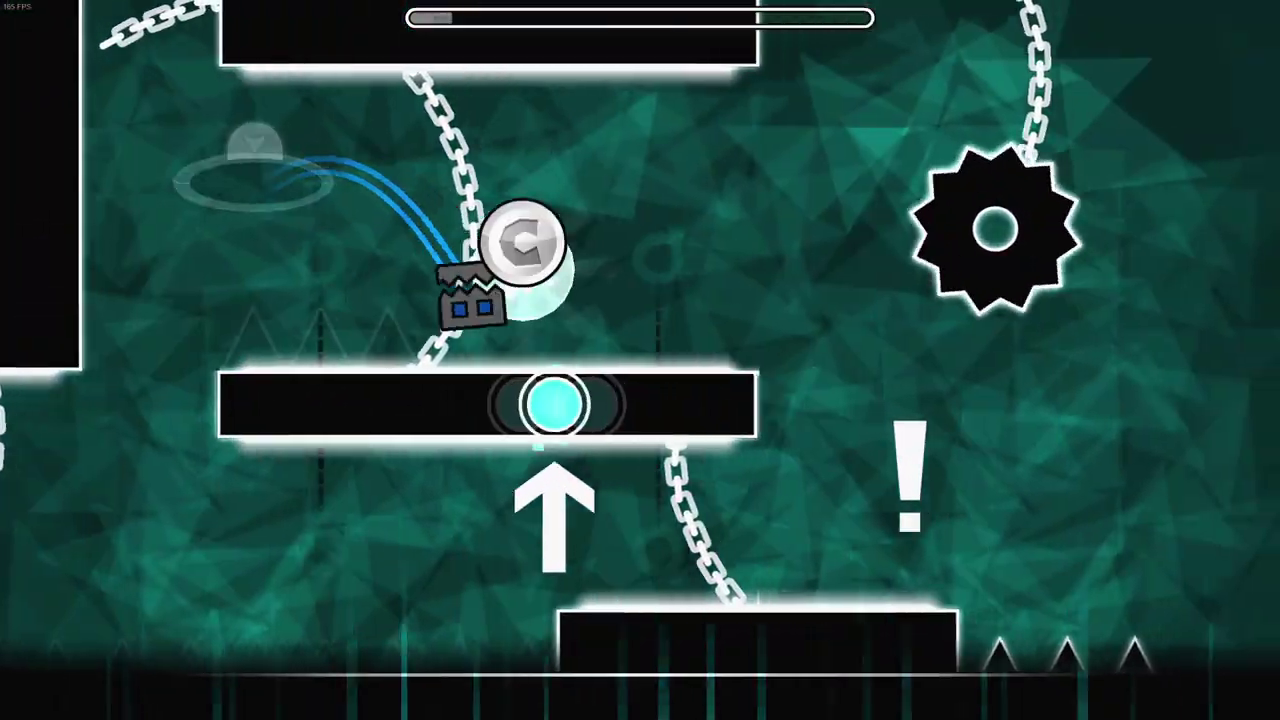
key(space)
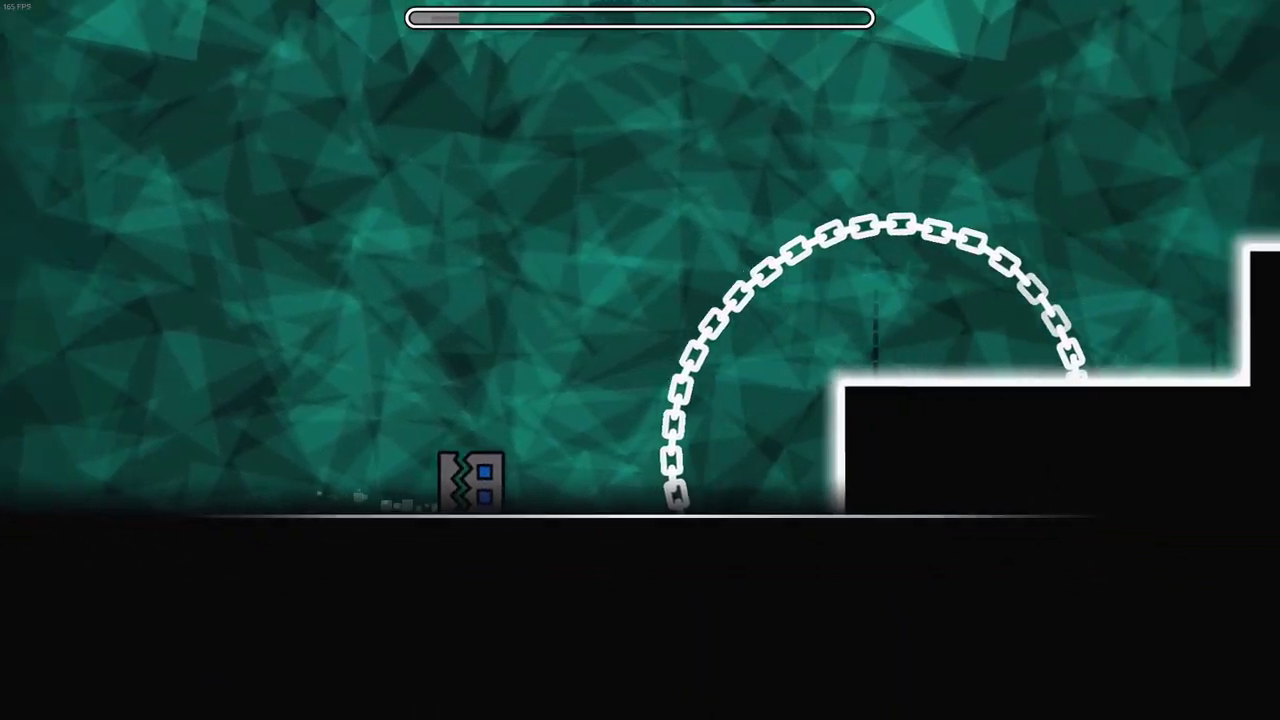
key(space)
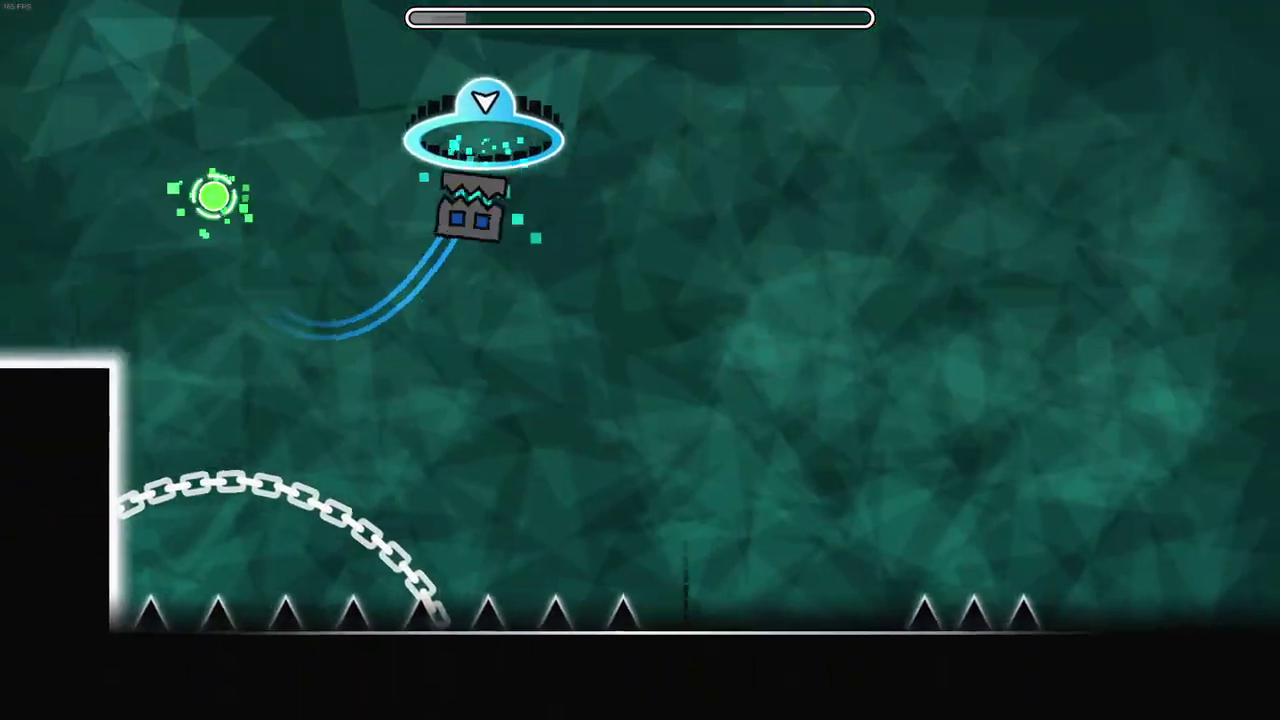
key(space)
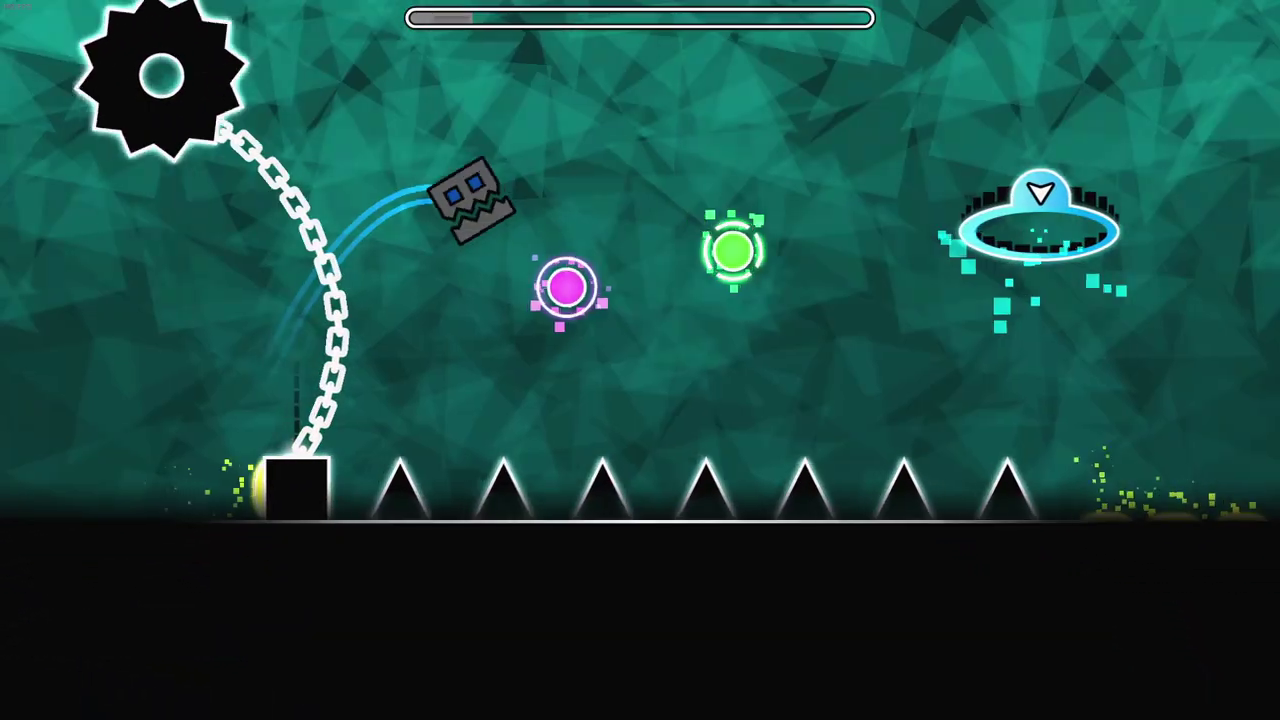
key(space)
key(space)
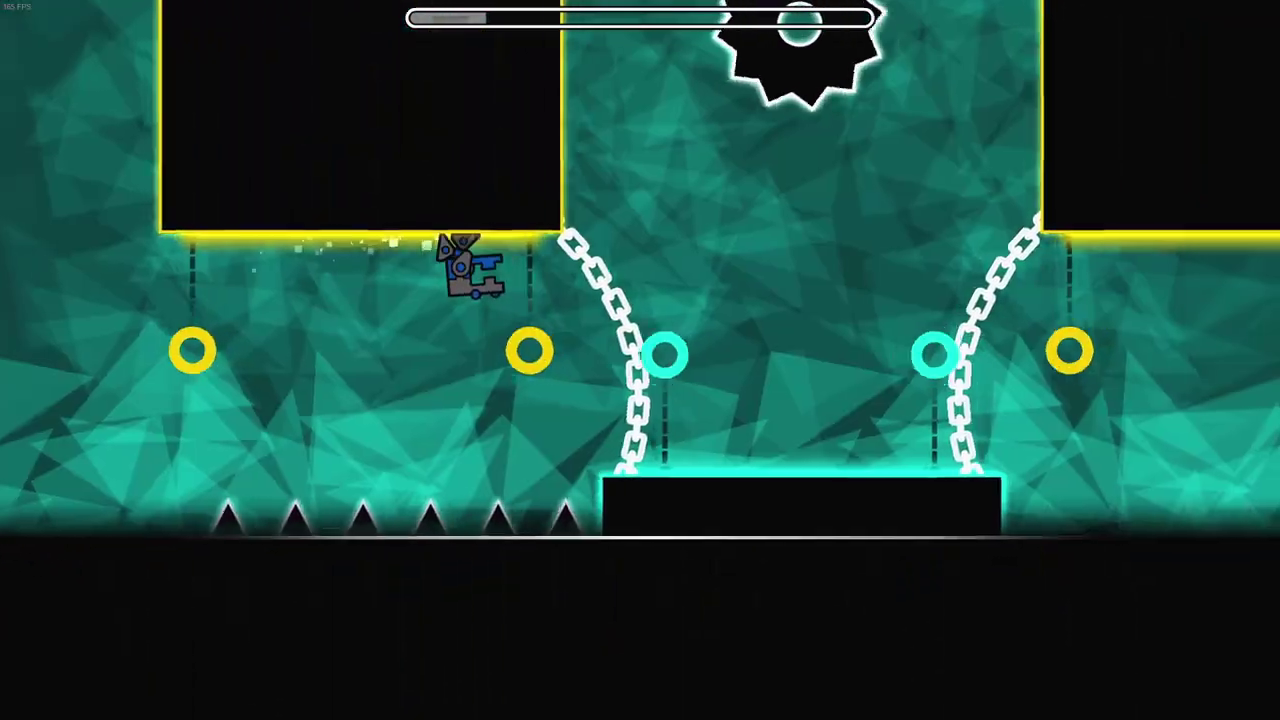
key(space)
key(space)
key(space)
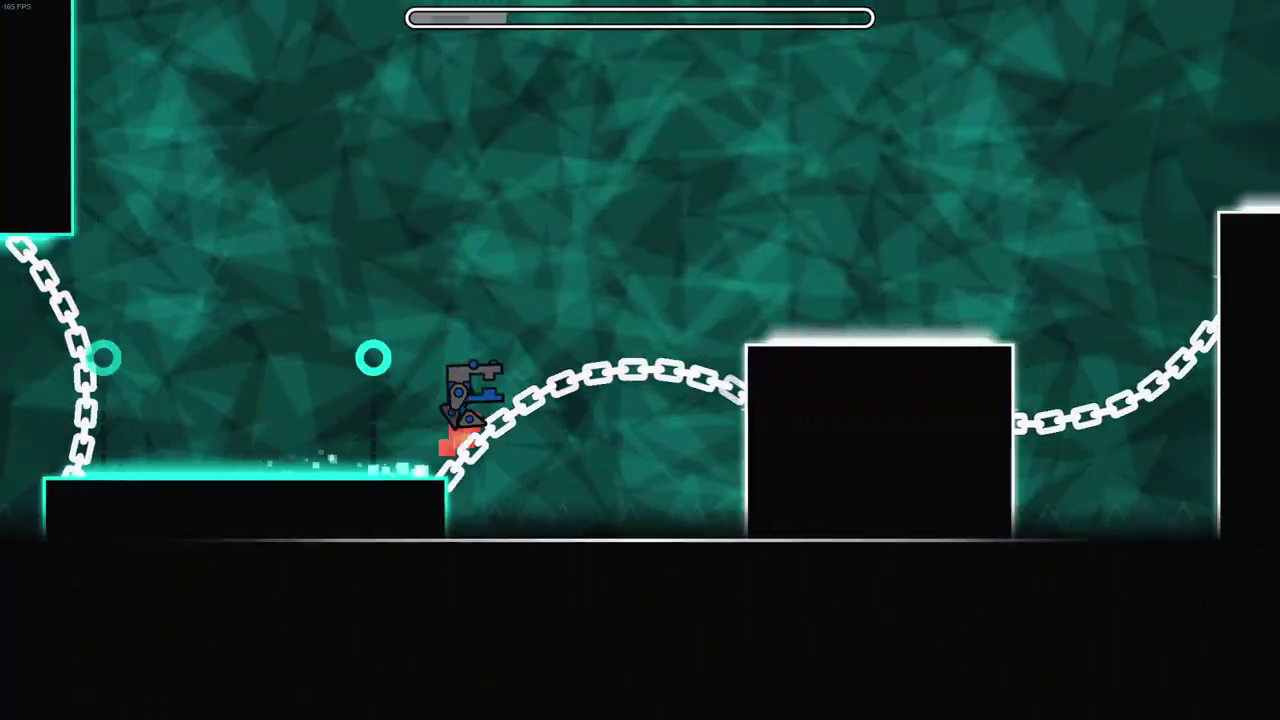
key(space)
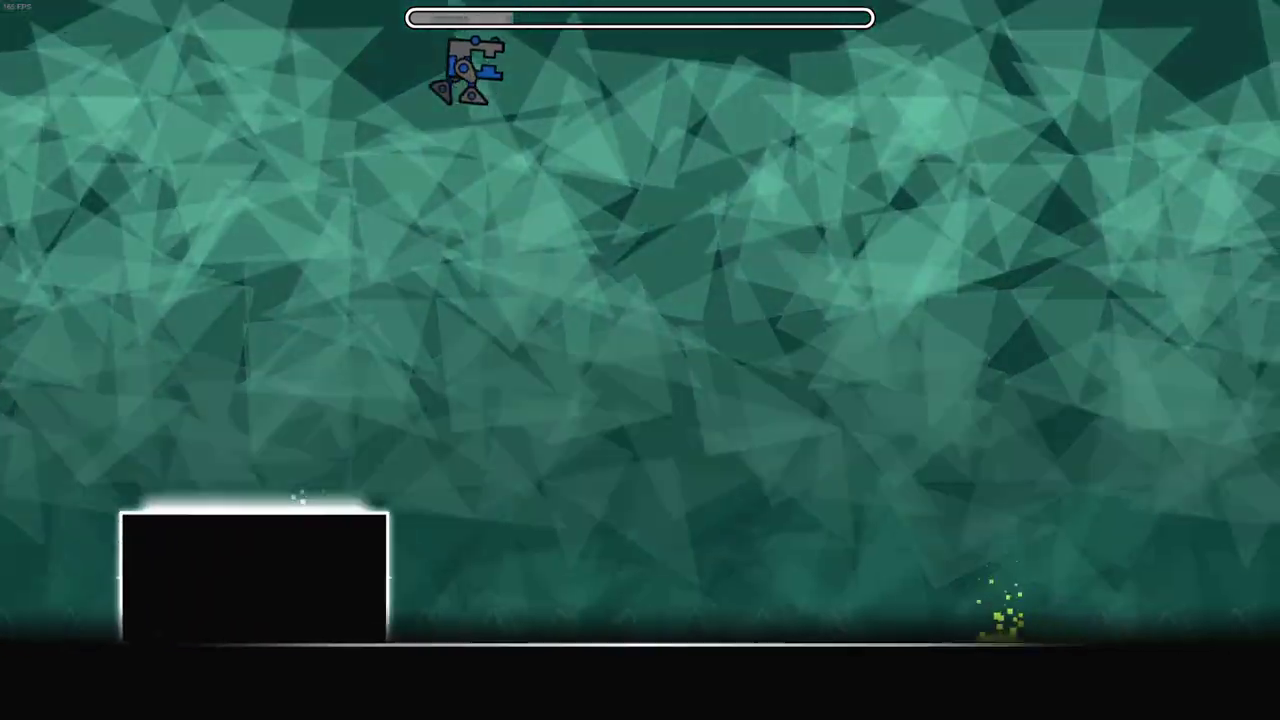
key(space)
key(space)
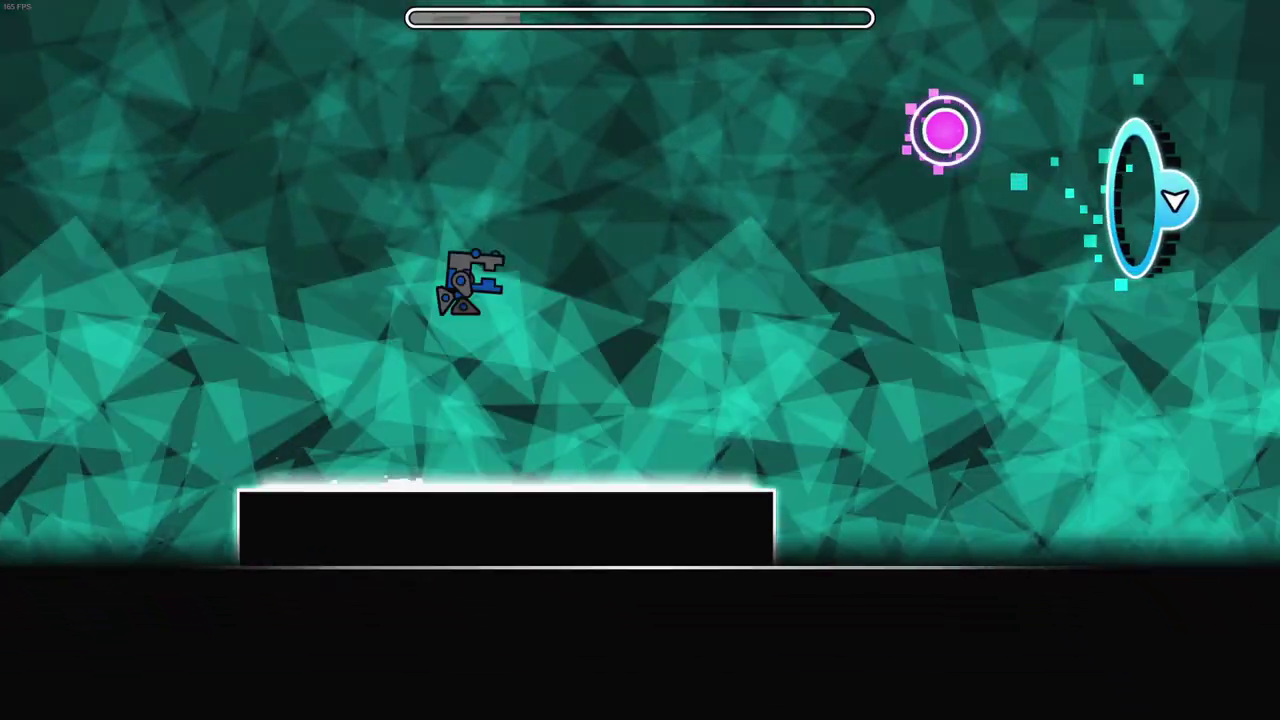
key(space)
key(space)
key(space)
key(space)
key(space)
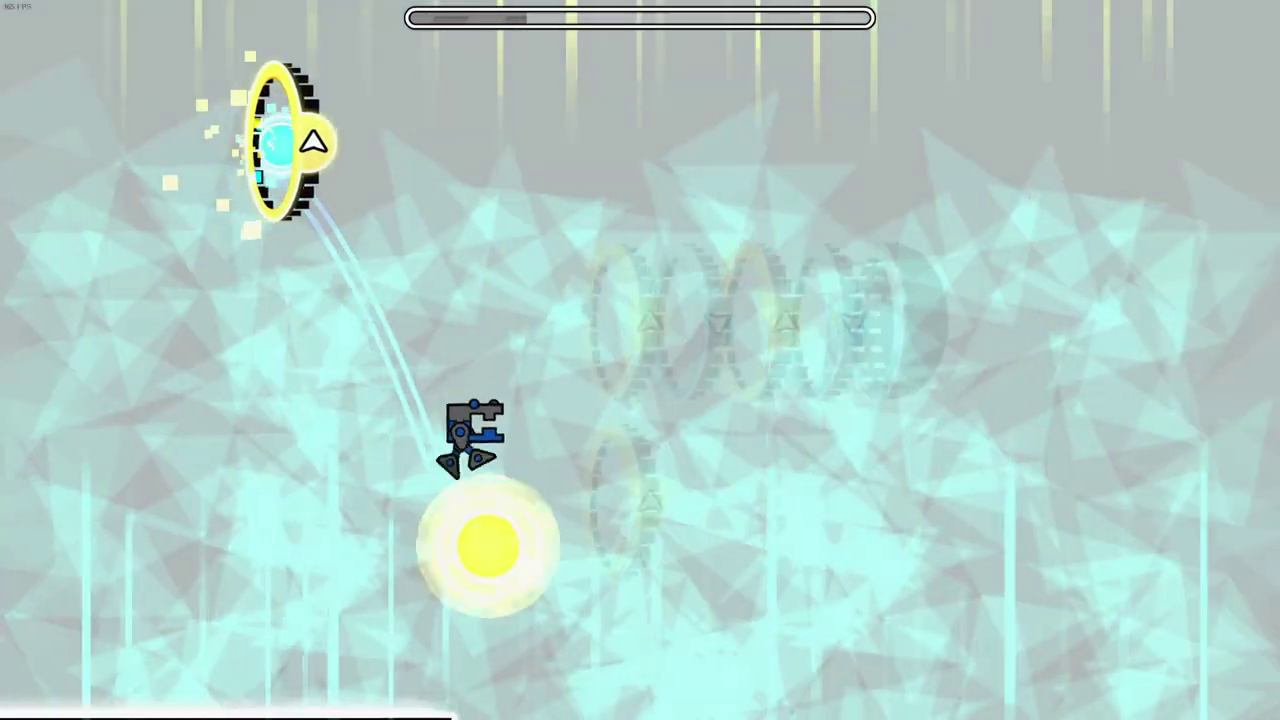
key(space)
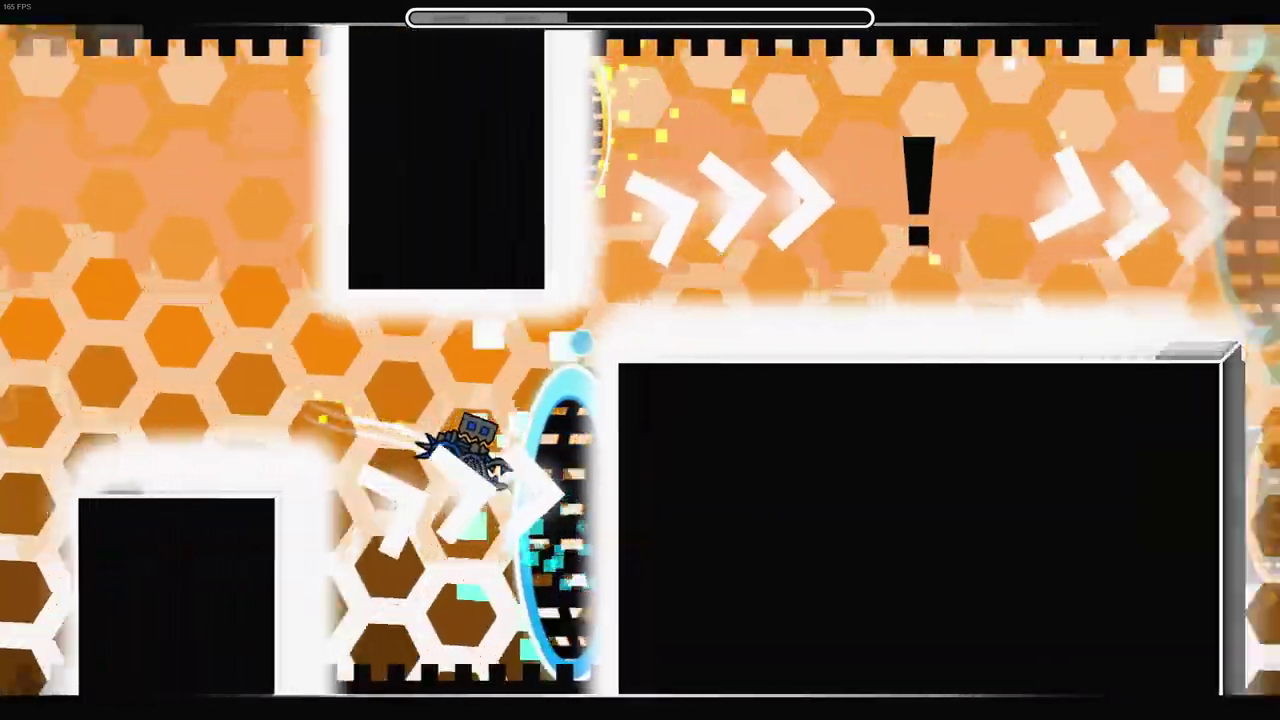
key(space)
key(space)
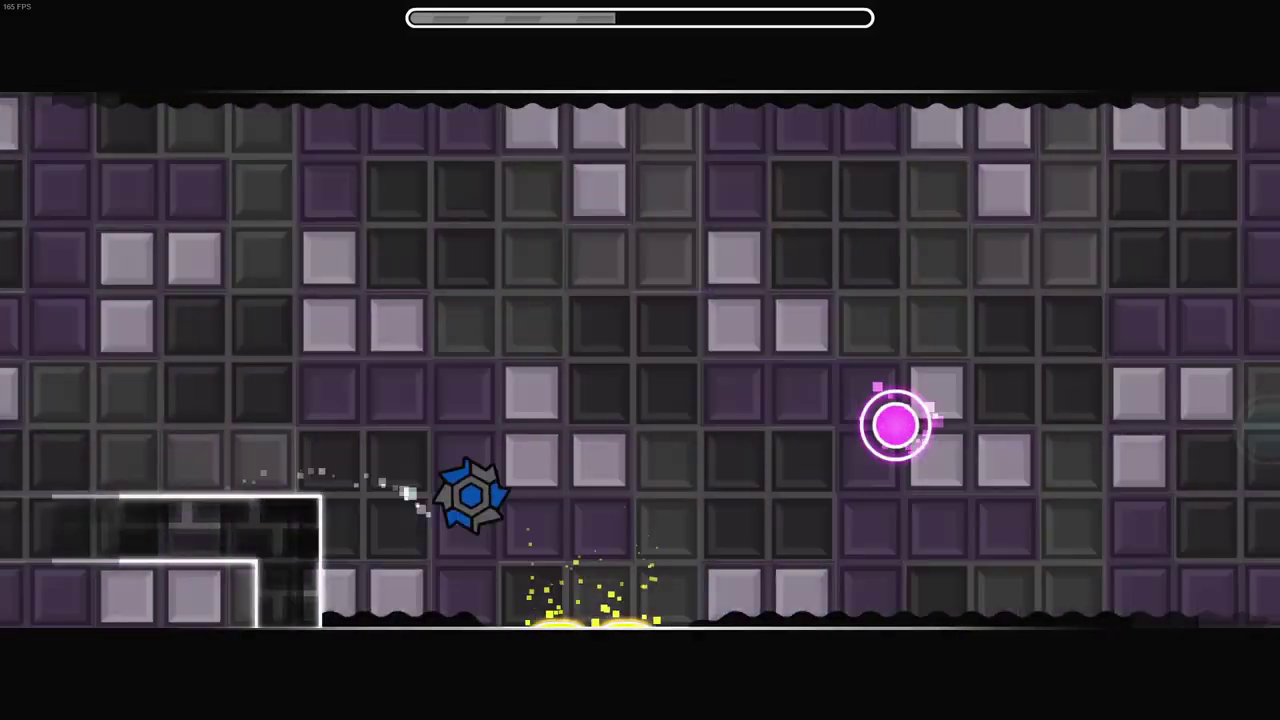
key(space)
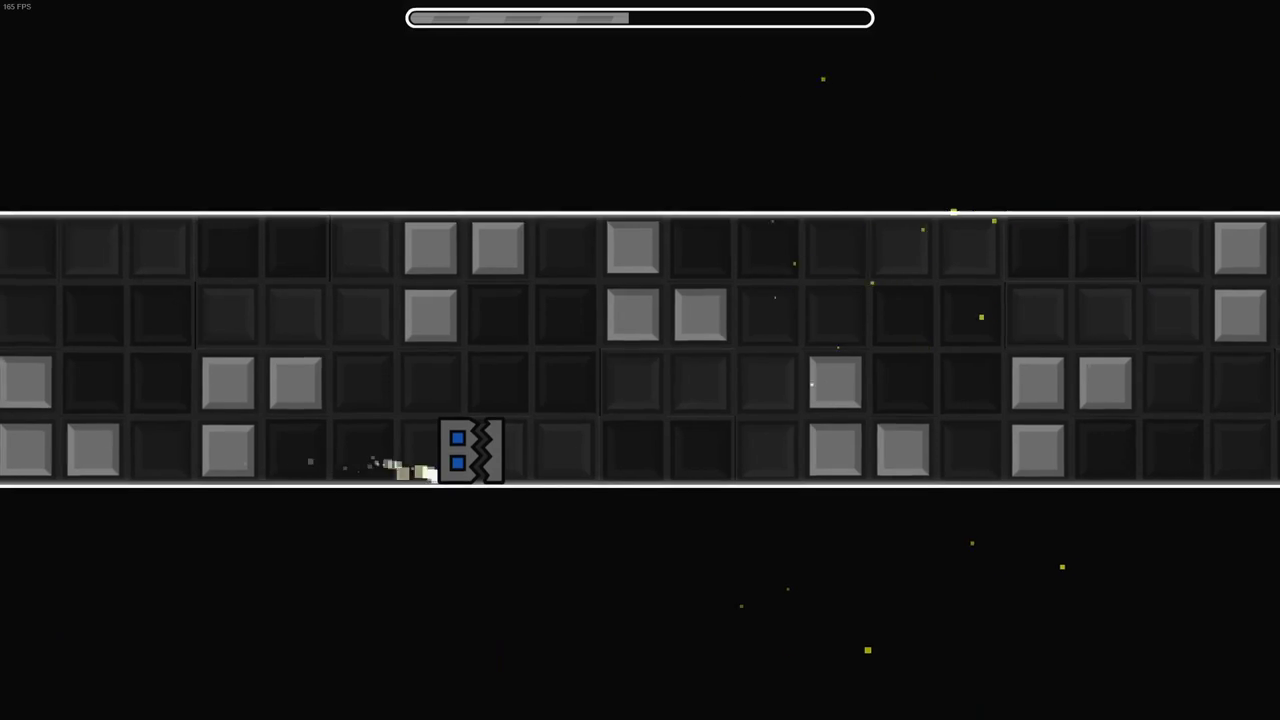
key(space)
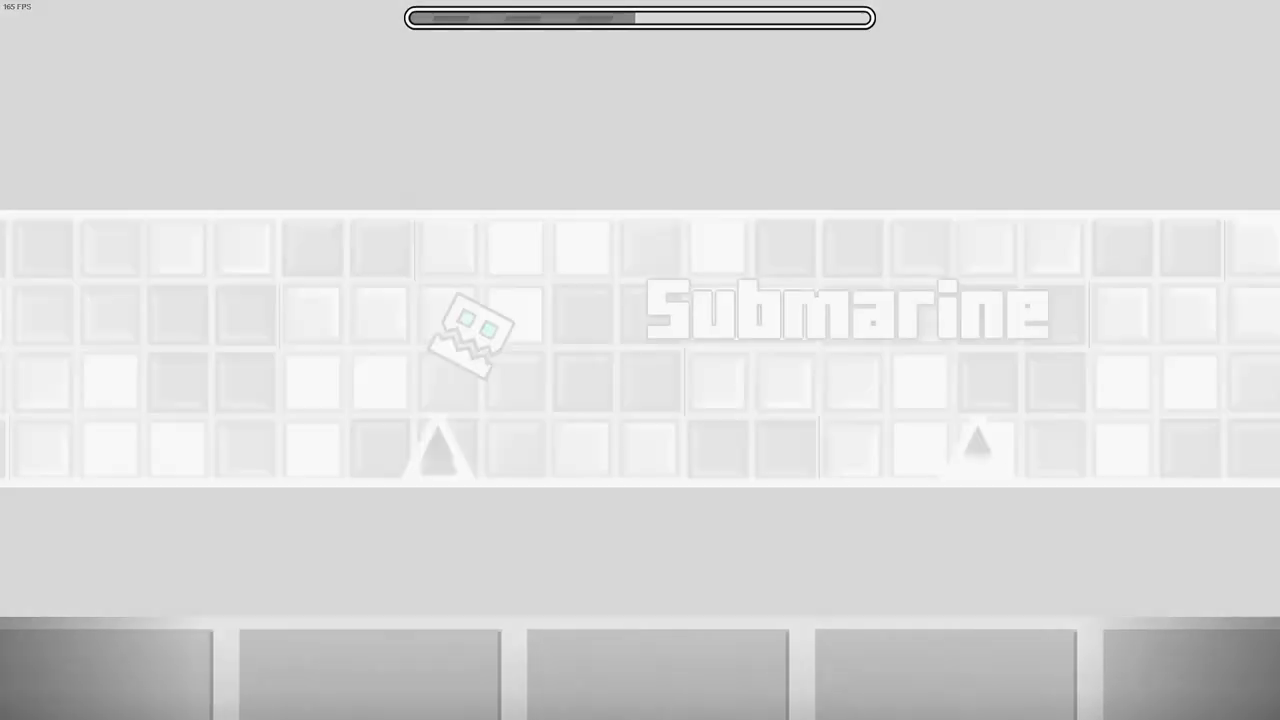
key(space)
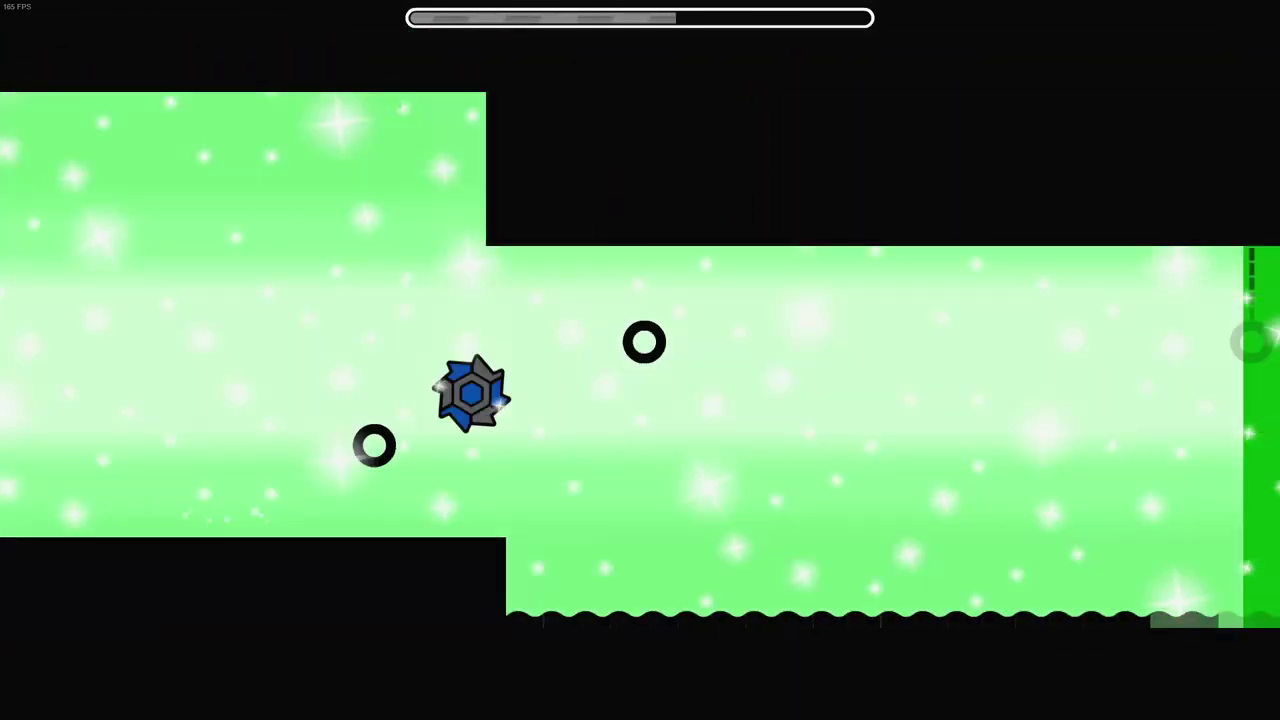
key(space)
key(space)
key(space)
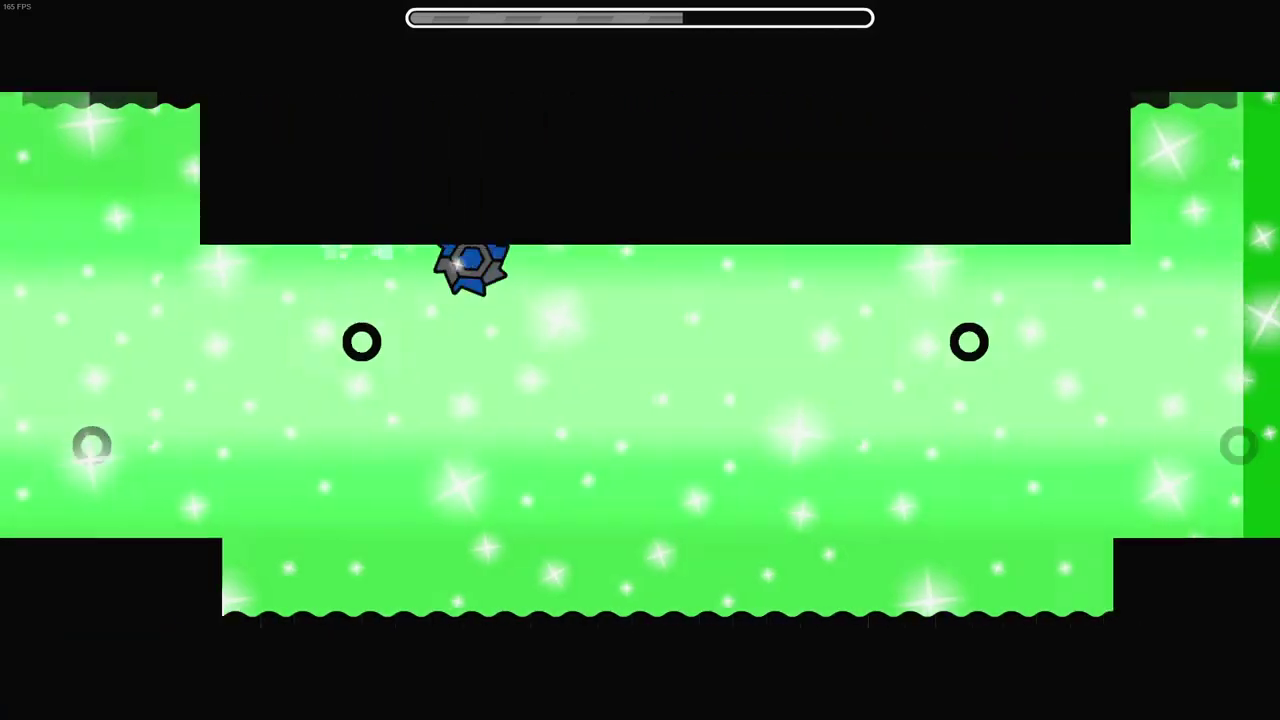
key(space)
key(space)
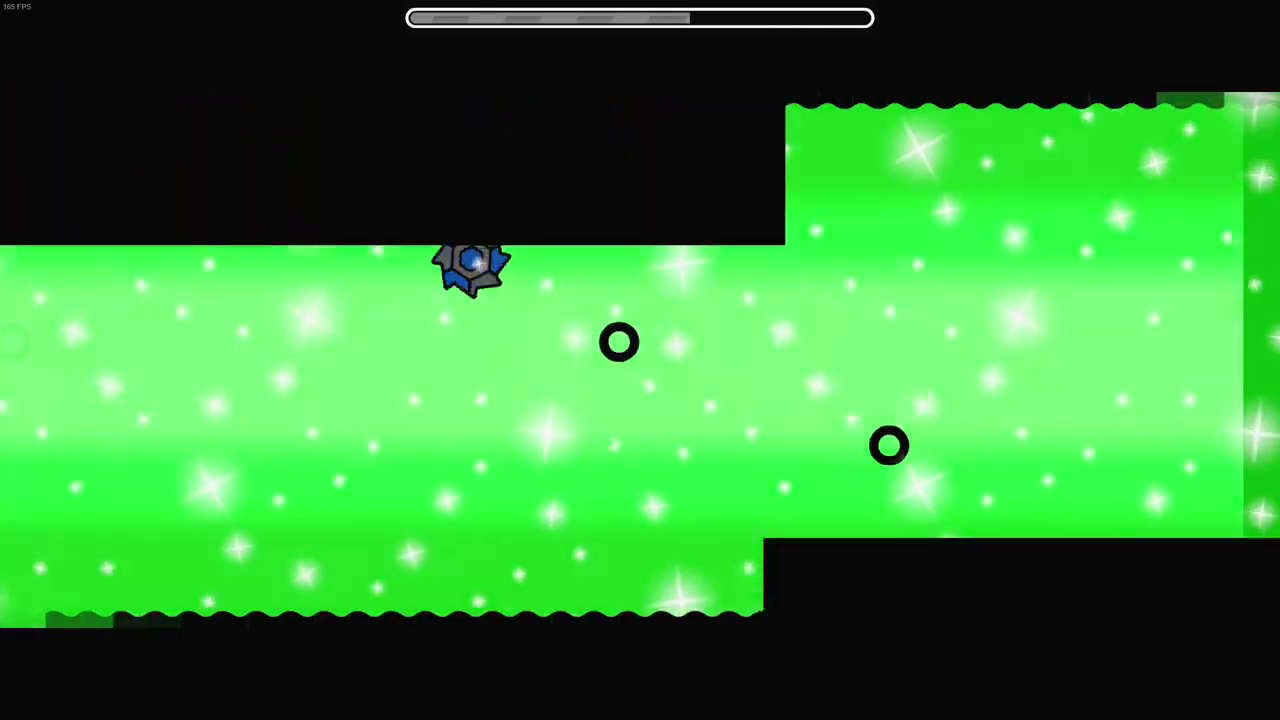
key(space)
key(space)
key(space)
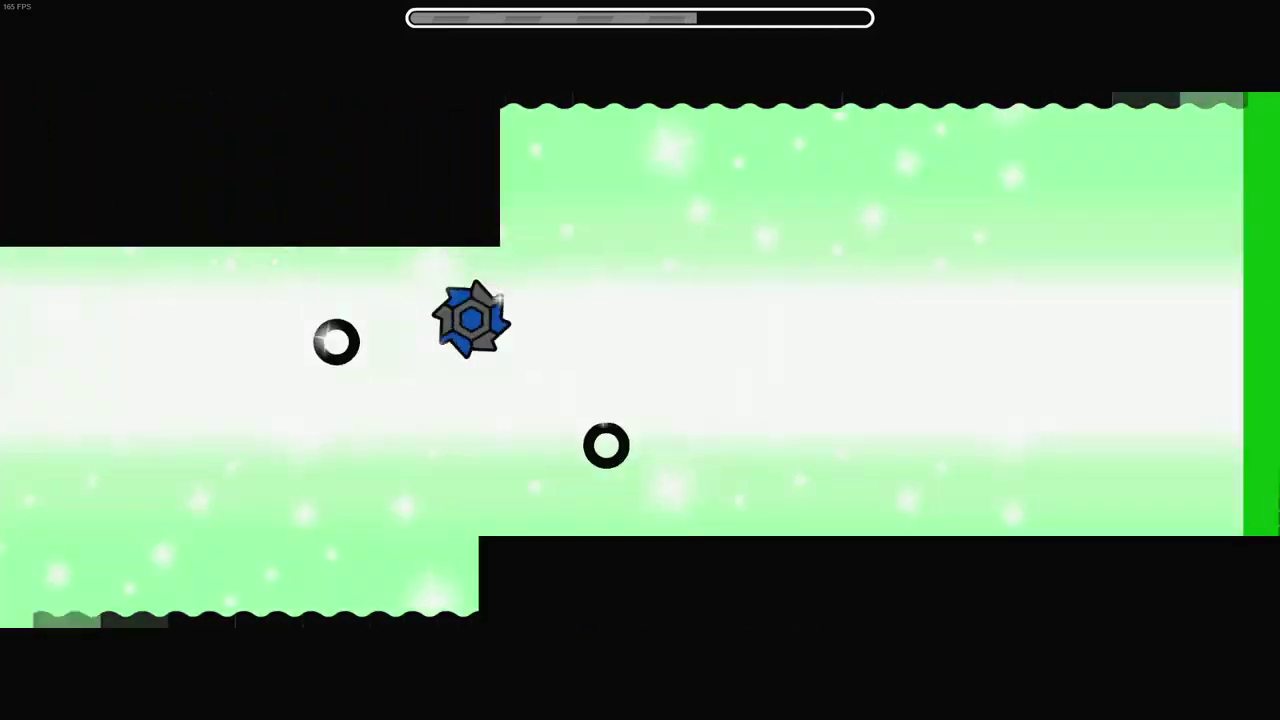
key(space)
key(space)
key(space)
key(space)
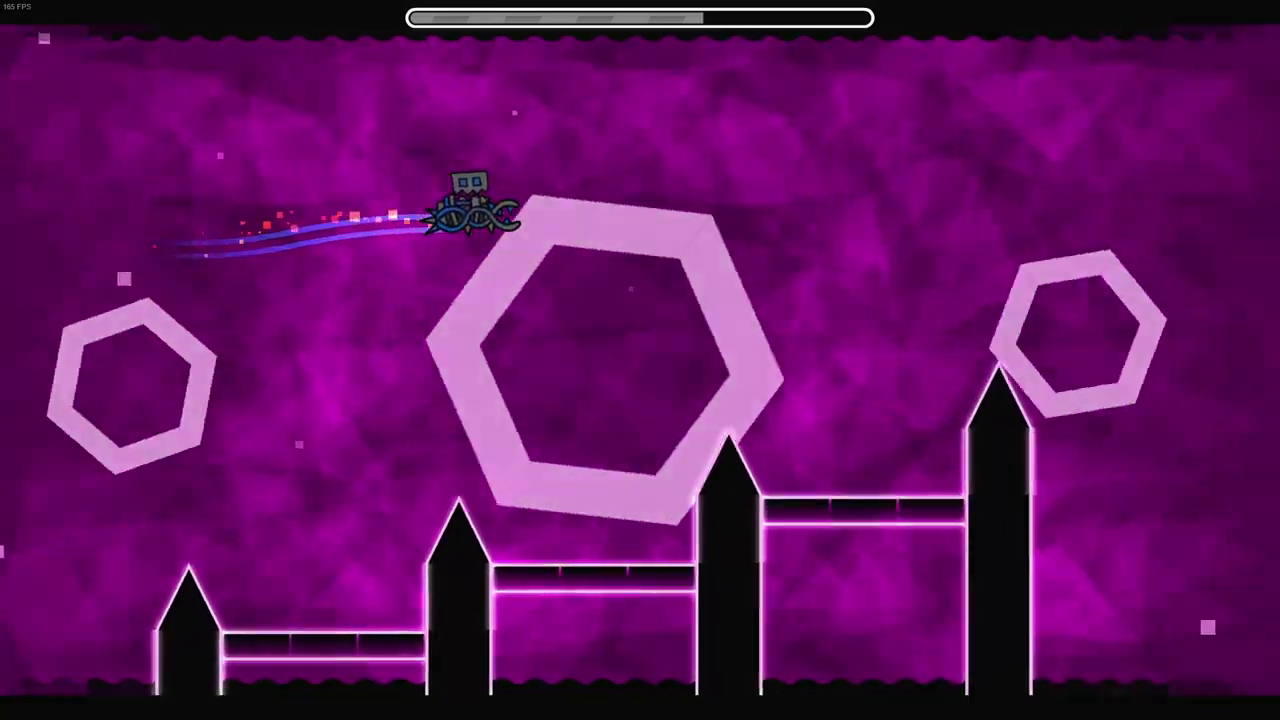
key(space)
key(space)
key(space)
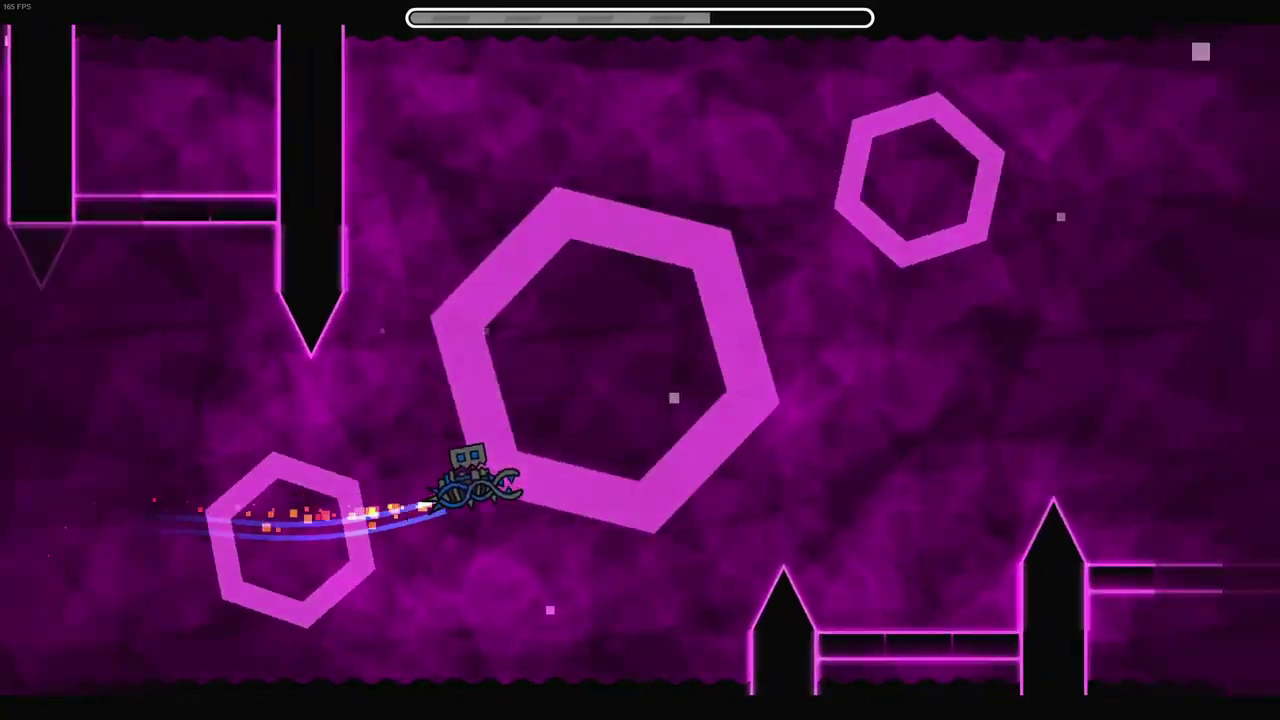
key(space)
key(space)
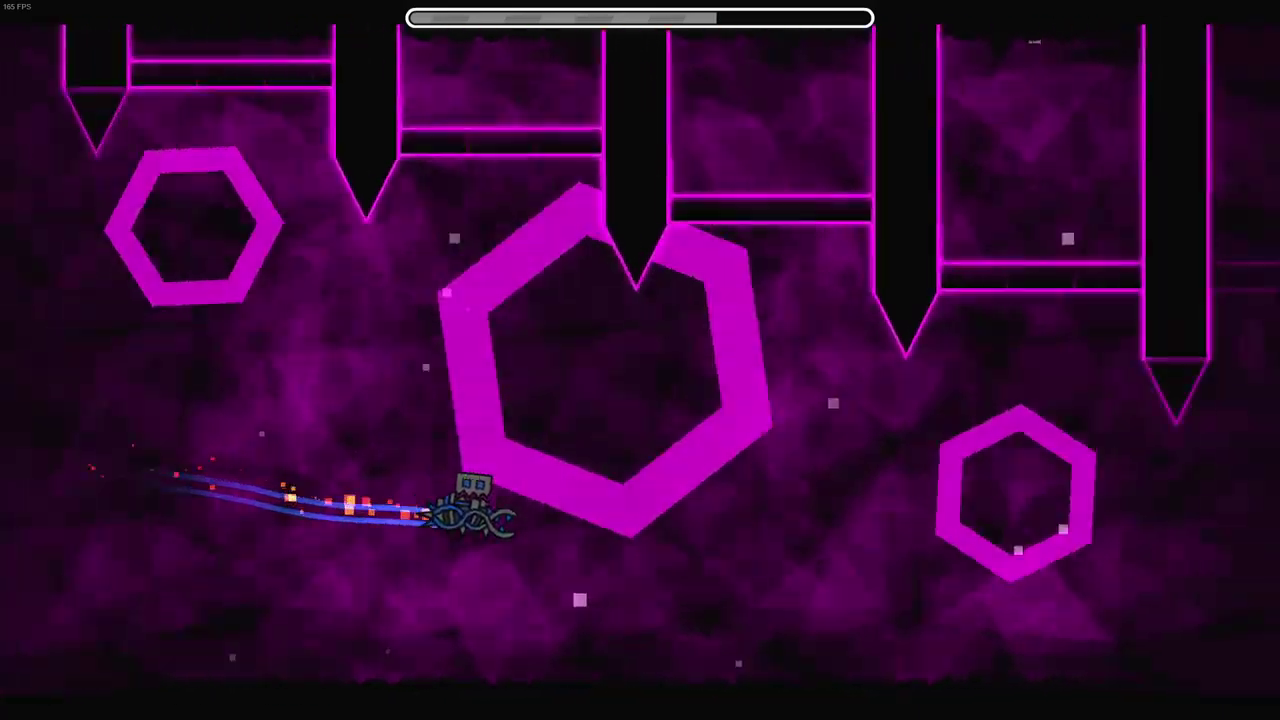
key(space)
key(space)
key(space)
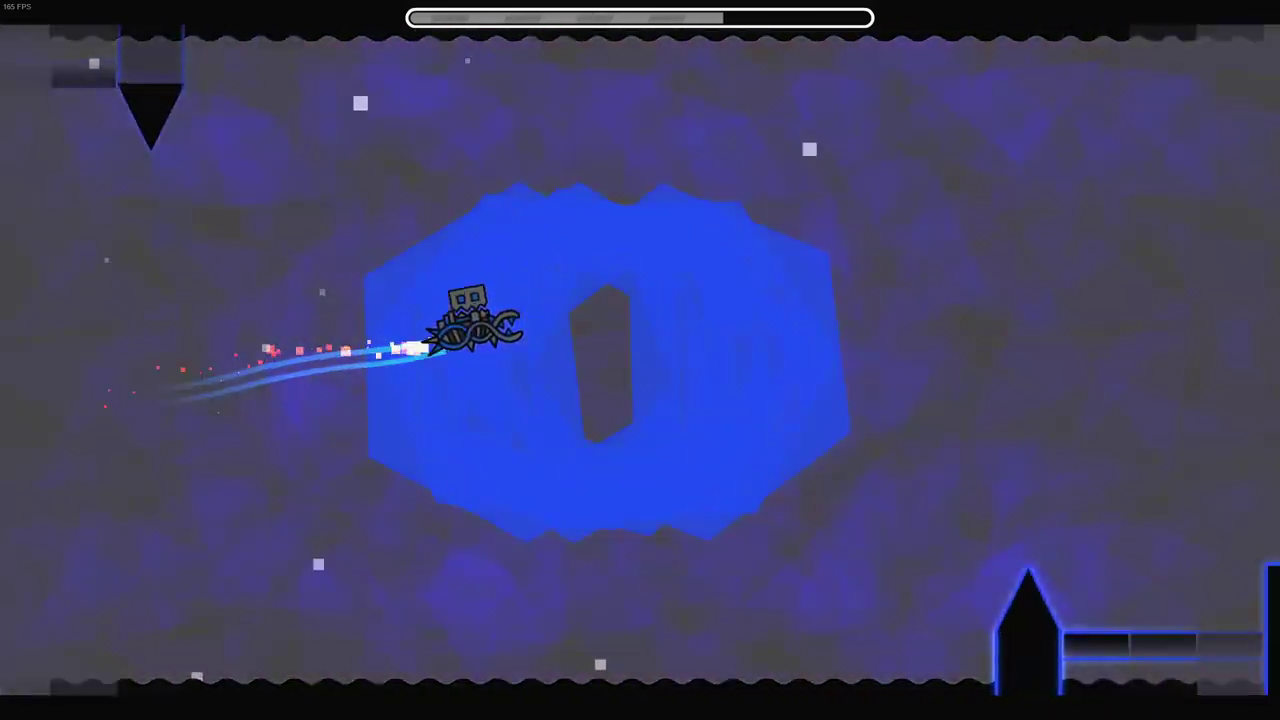
key(space)
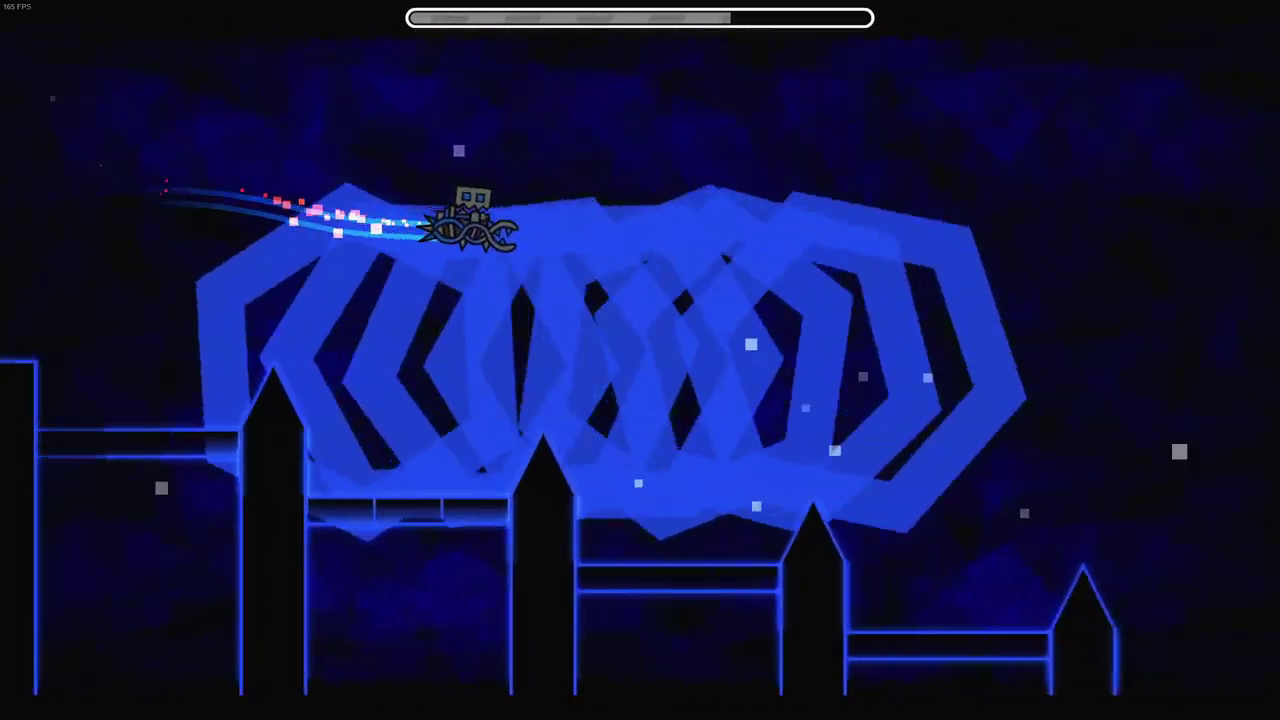
key(space)
key(space)
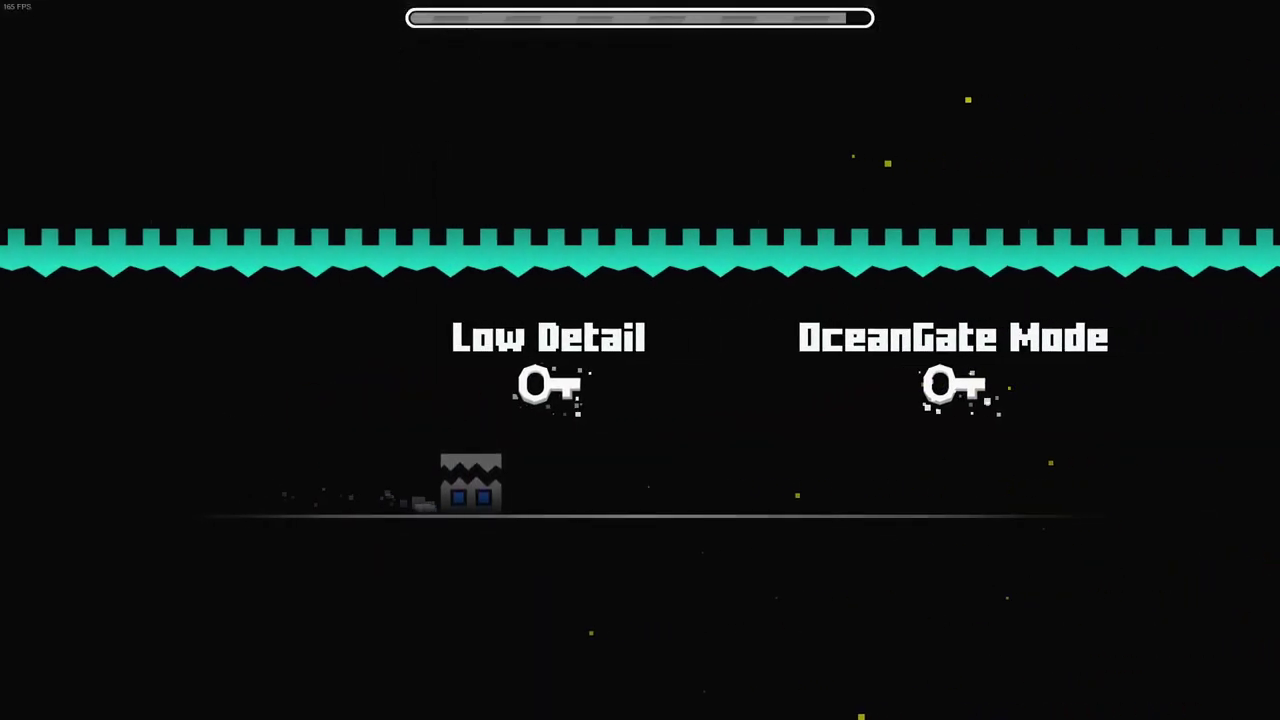
key(space)
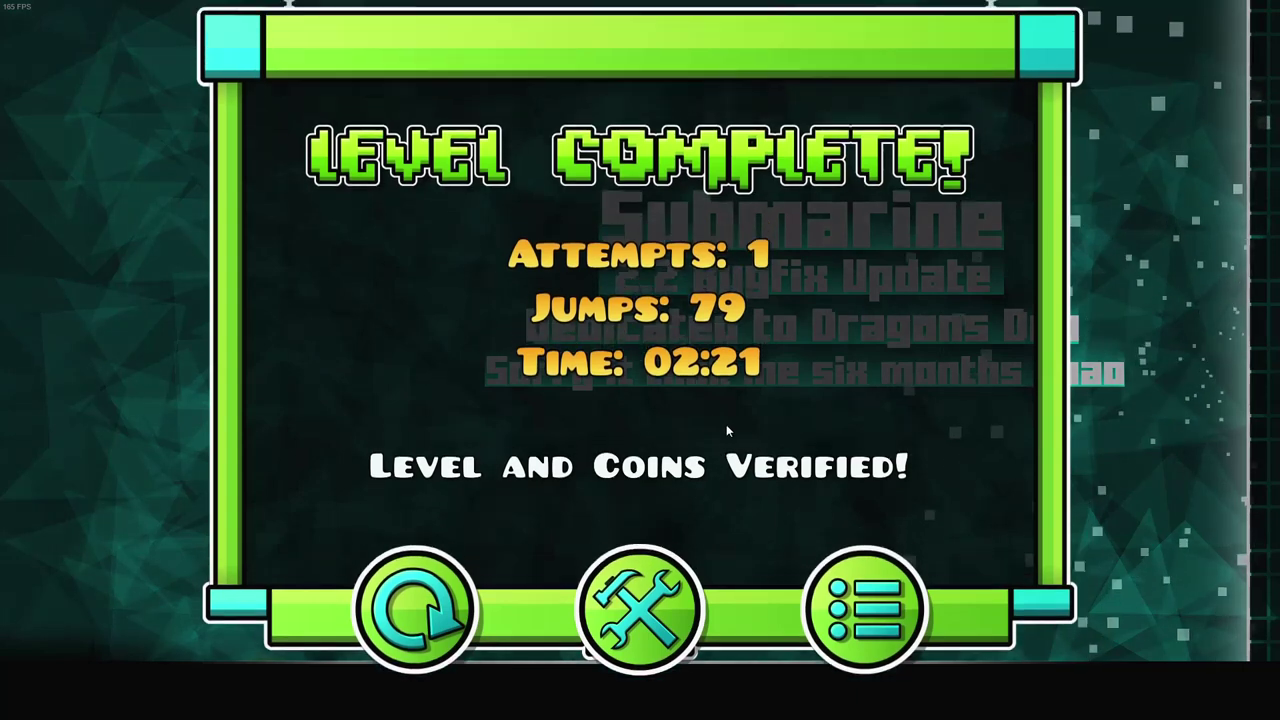
Step: Open the completed Submarine level in the editor and examine the far section around the "do you like him" text
click(642, 618)
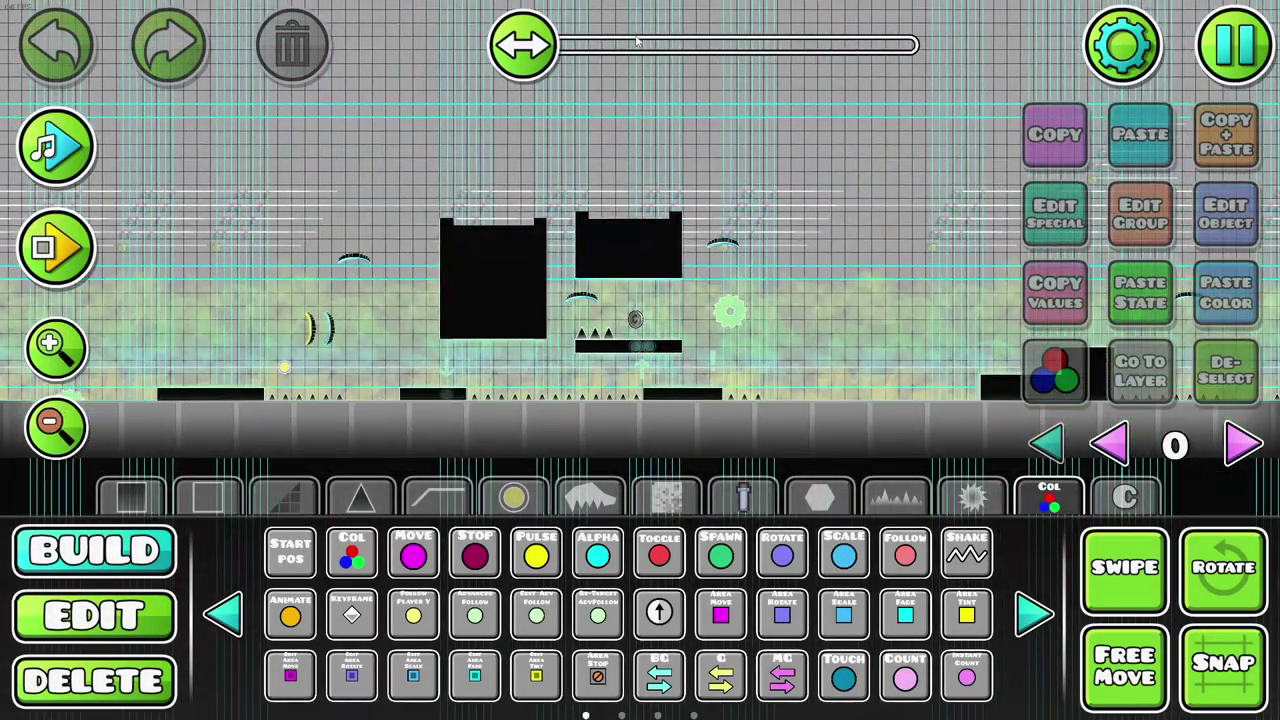
drag(522, 44, 860, 44)
drag(403, 303, 438, 294)
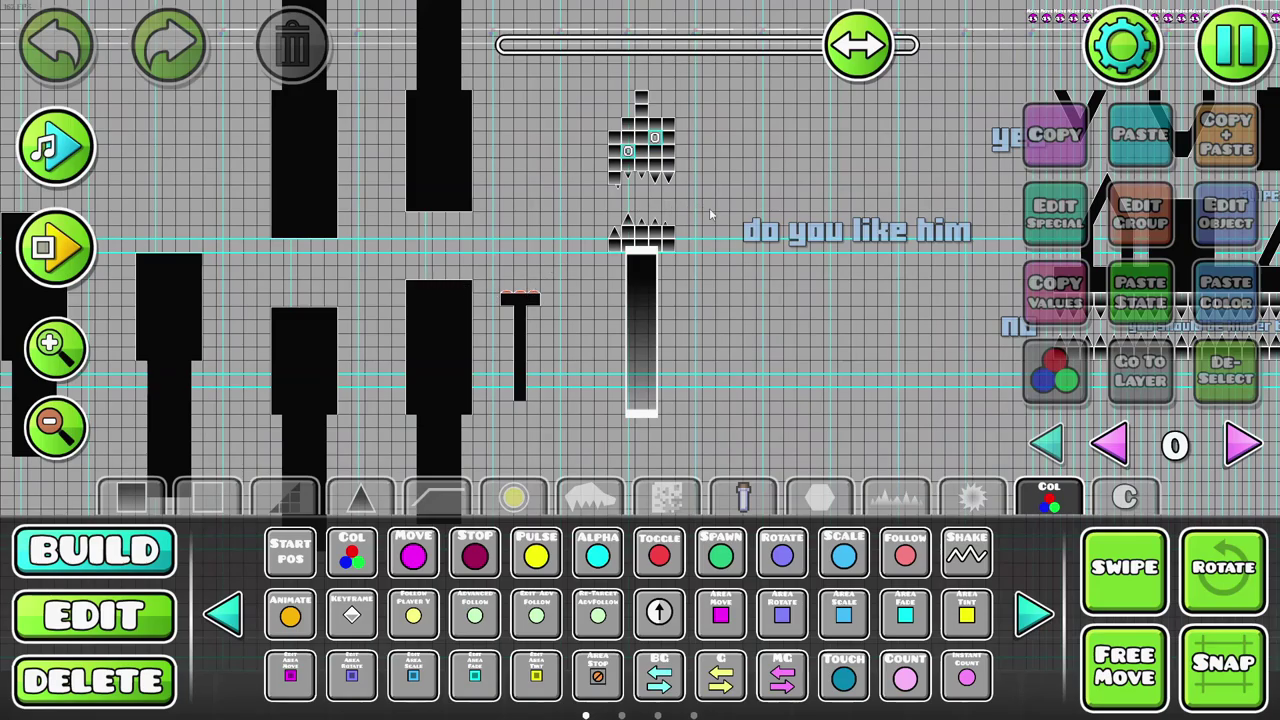
drag(690, 262, 742, 285)
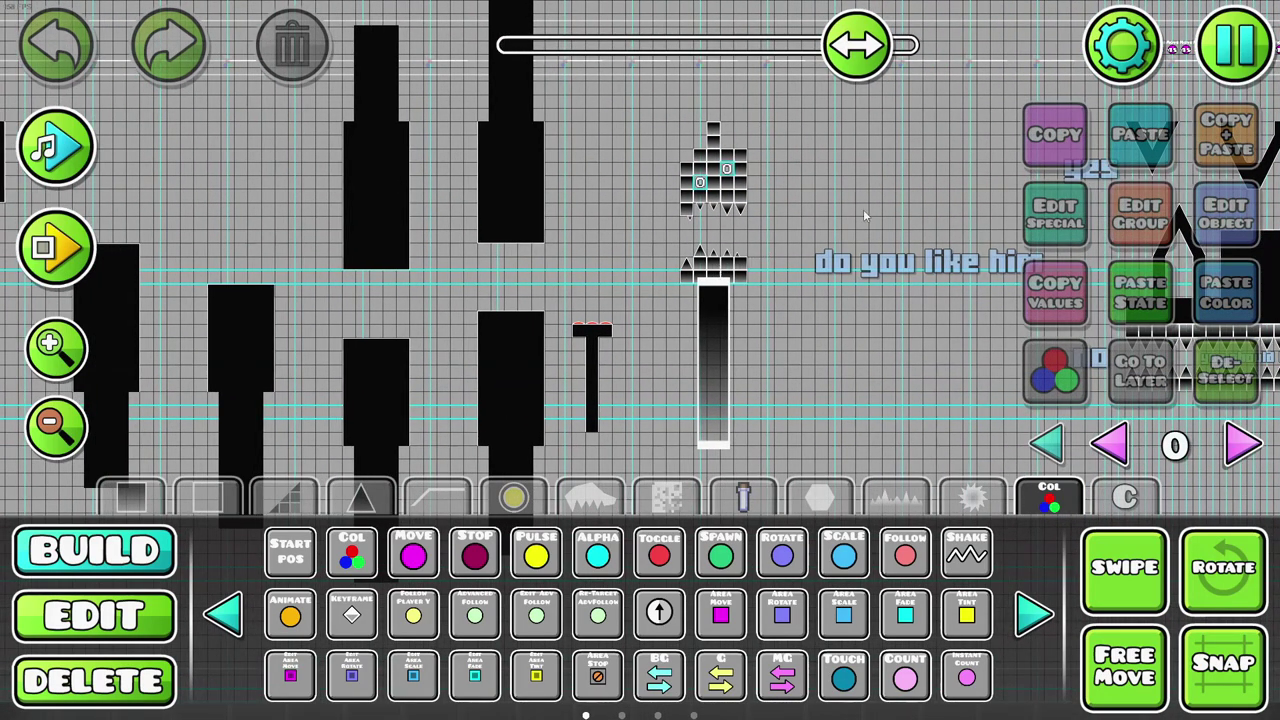
Step: Exit the Submarine level's editor, return to the level list and open the Bass level in the editor
key(Escape)
click(714, 545)
click(695, 423)
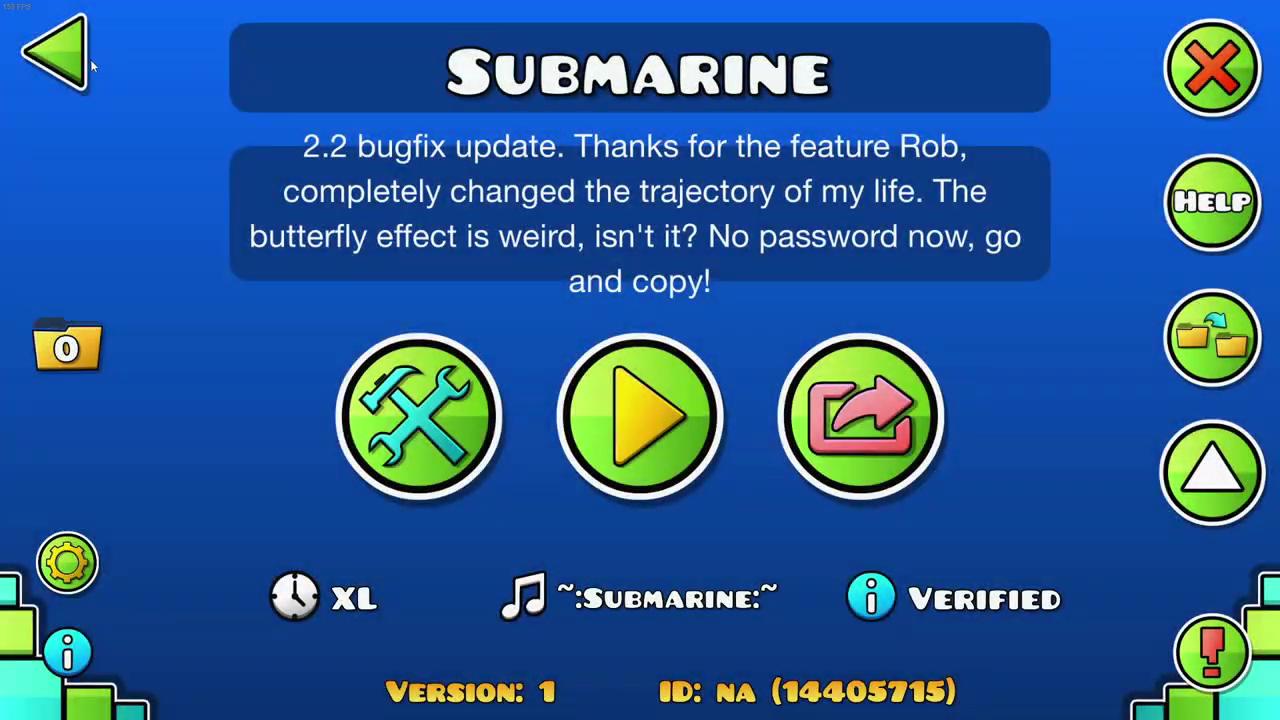
click(88, 59)
click(912, 203)
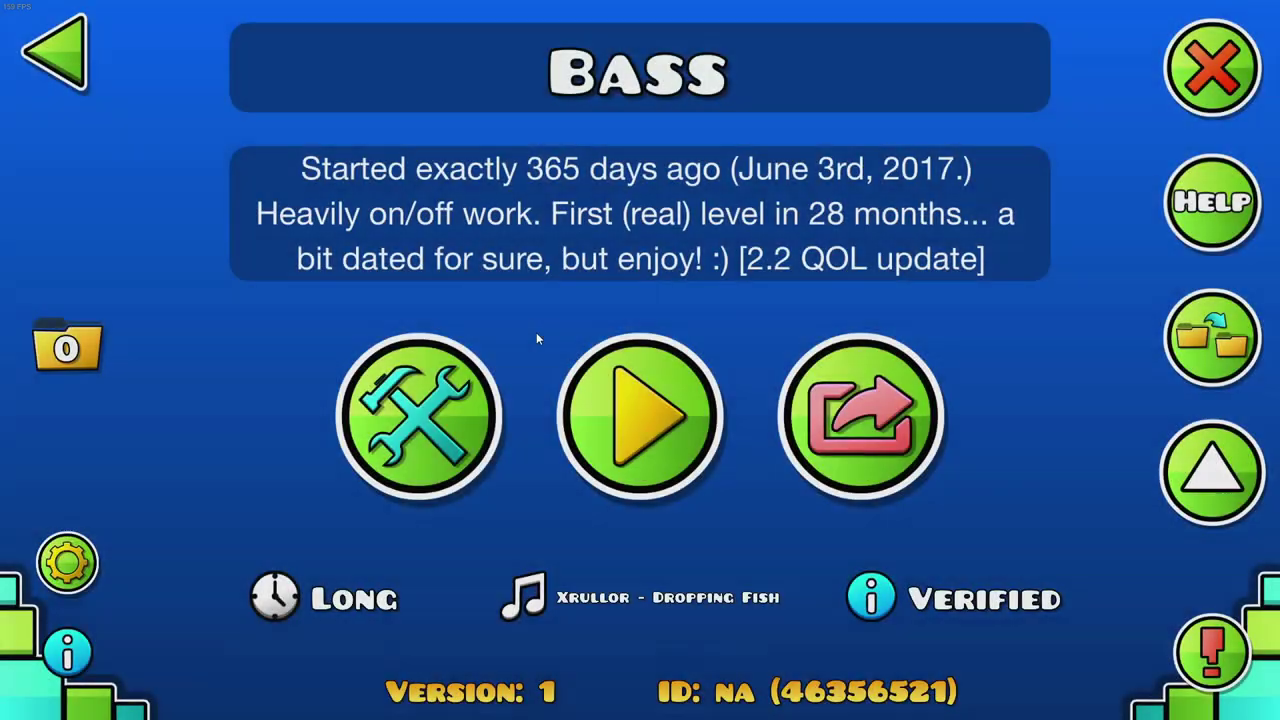
click(420, 395)
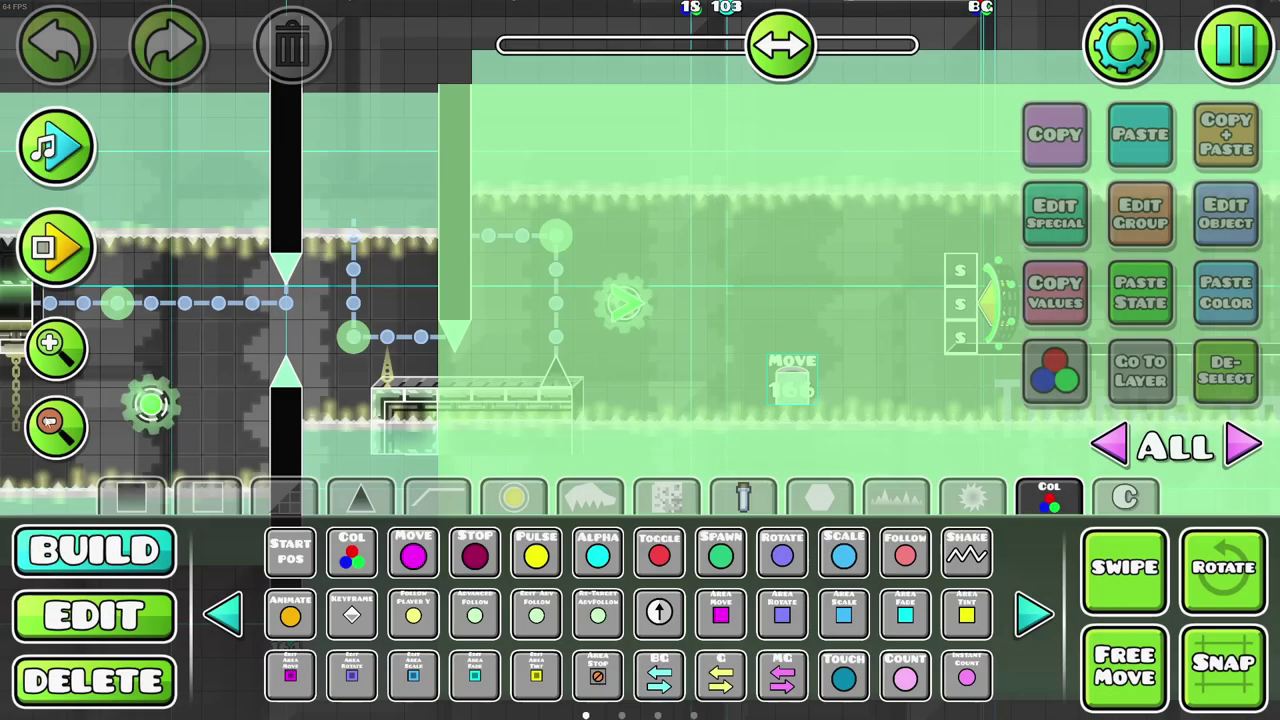
Step: Examine the Bass level's pulse and move trigger columns and its early obstacle sections
scroll(711, 208, down, 2)
drag(777, 45, 505, 50)
drag(567, 440, 803, 271)
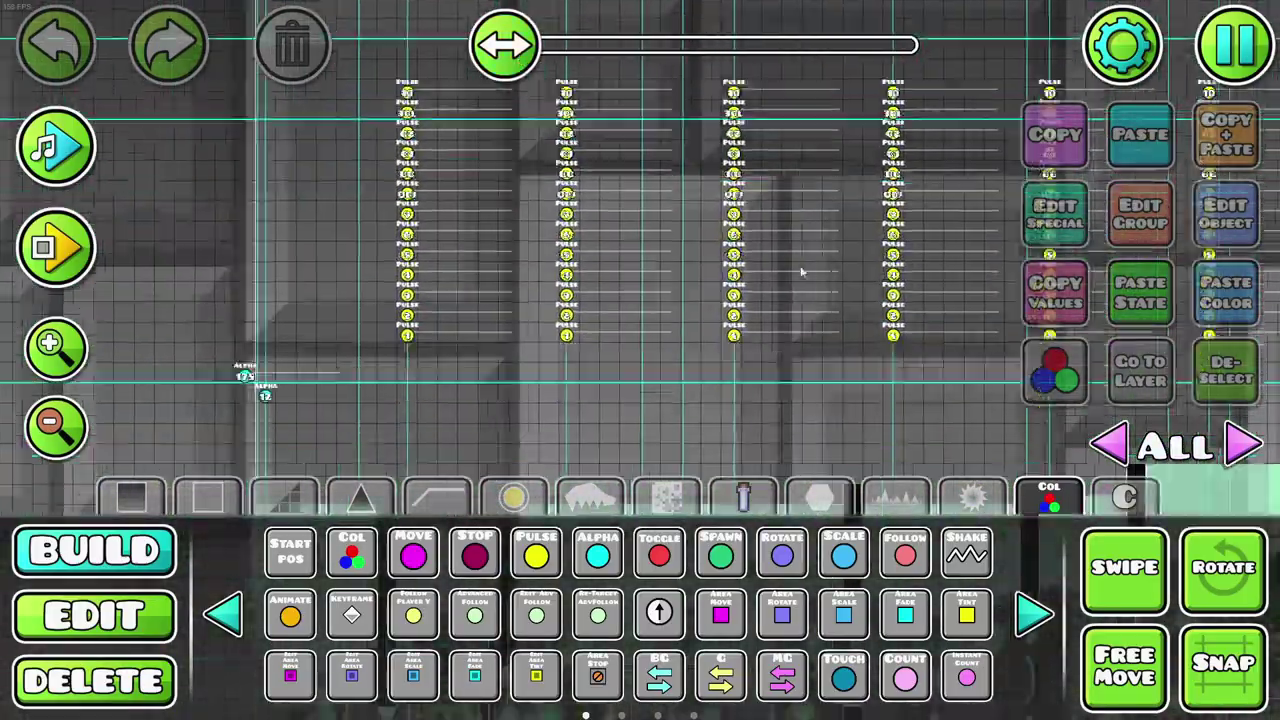
drag(503, 45, 543, 45)
drag(540, 212, 432, 304)
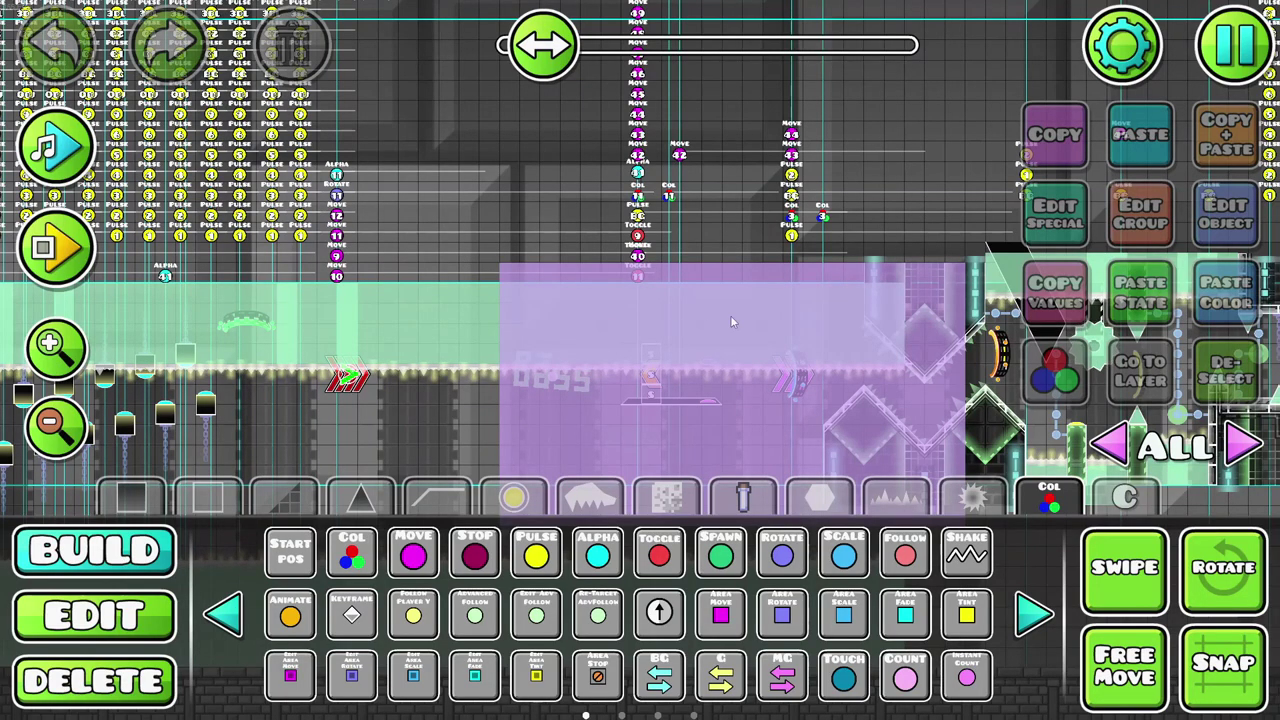
drag(845, 278, 428, 229)
drag(960, 240, 300, 232)
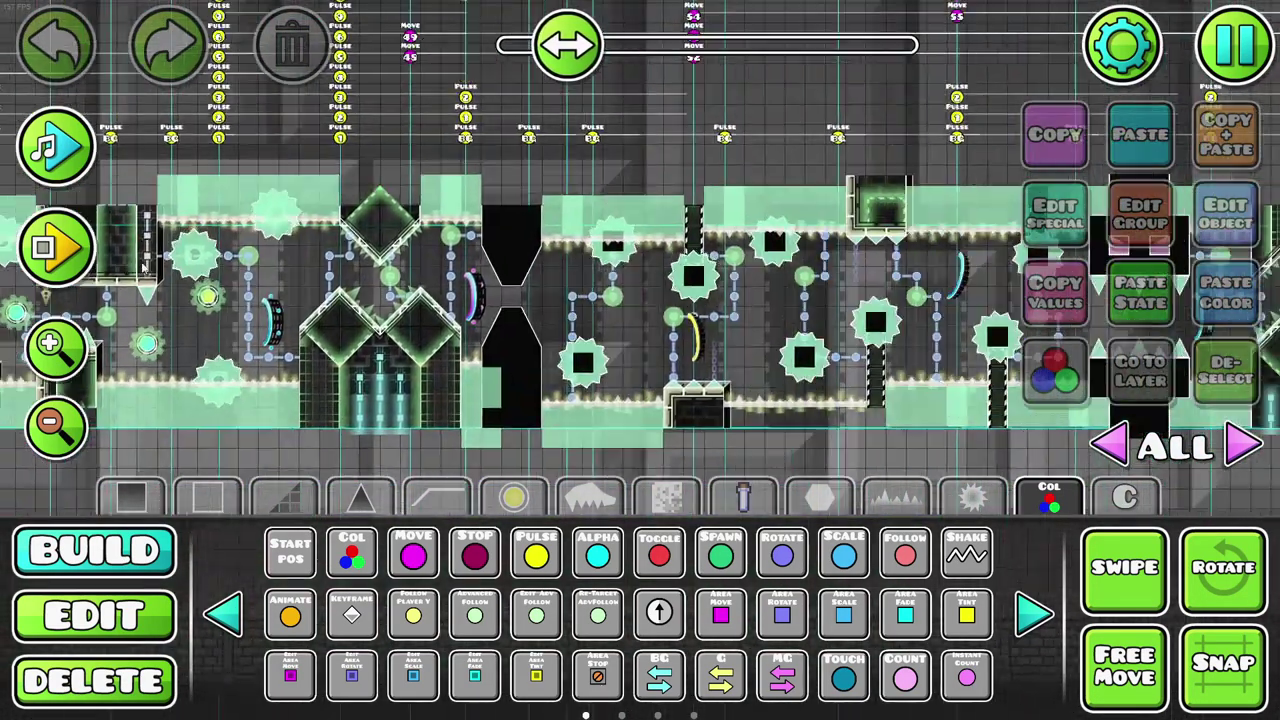
Step: Switch the editor's display option to preview the Bass level's objects in their in-game colours, and resume editing
drag(800, 200, 421, 208)
click(1232, 48)
click(58, 235)
click(600, 172)
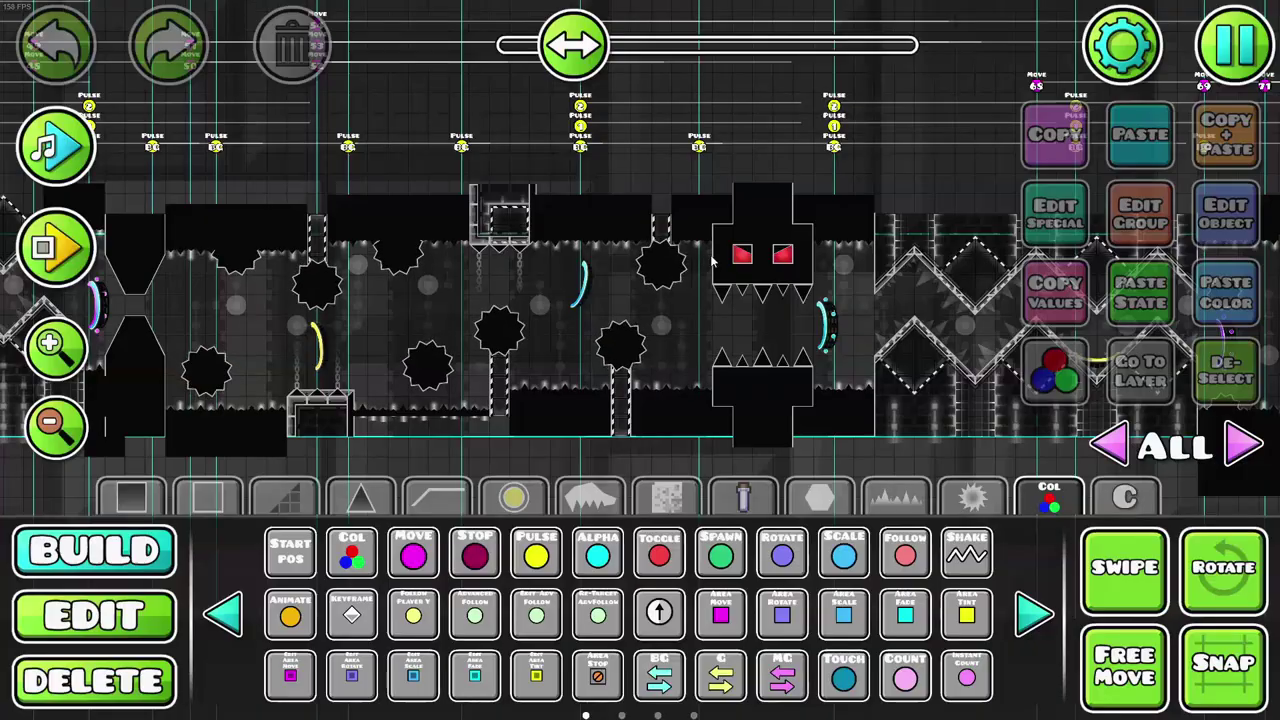
Step: Examine the Bass level's saw-blade corridors, the zigzag blocks, the first red section and the grey section that follows it
drag(751, 268, 898, 272)
scroll(500, 300, right, 2)
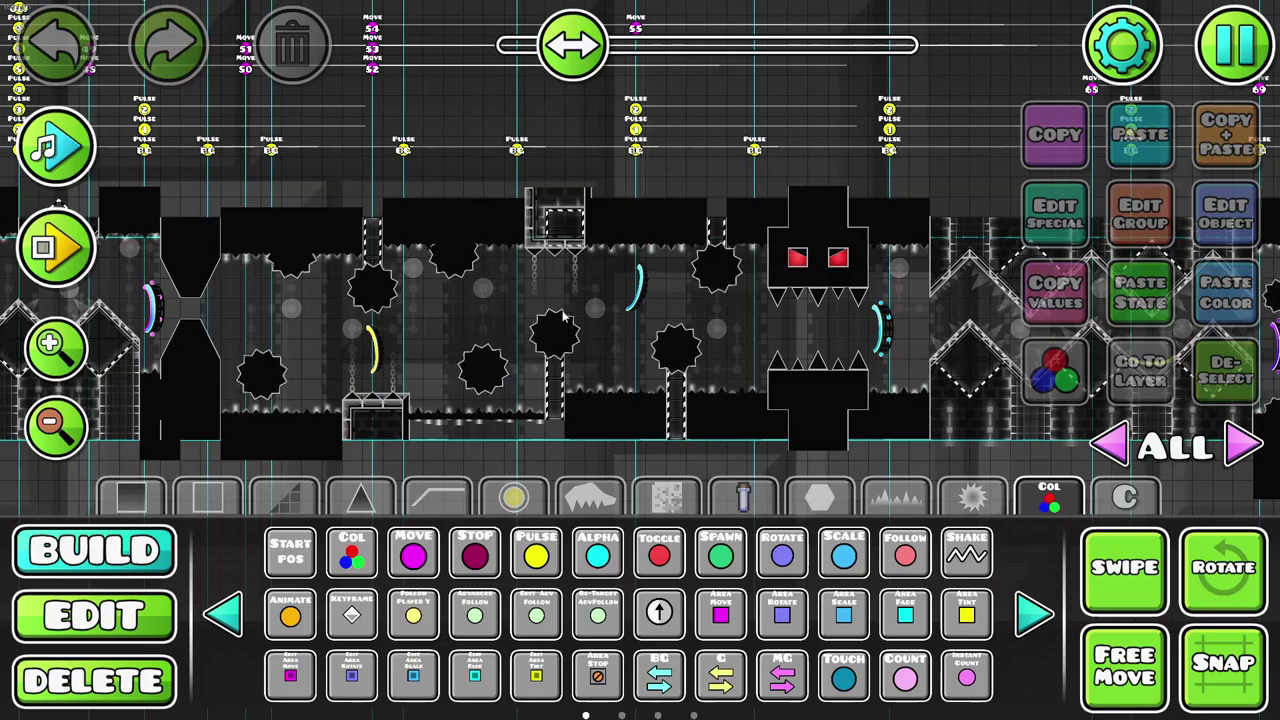
drag(824, 305, 975, 310)
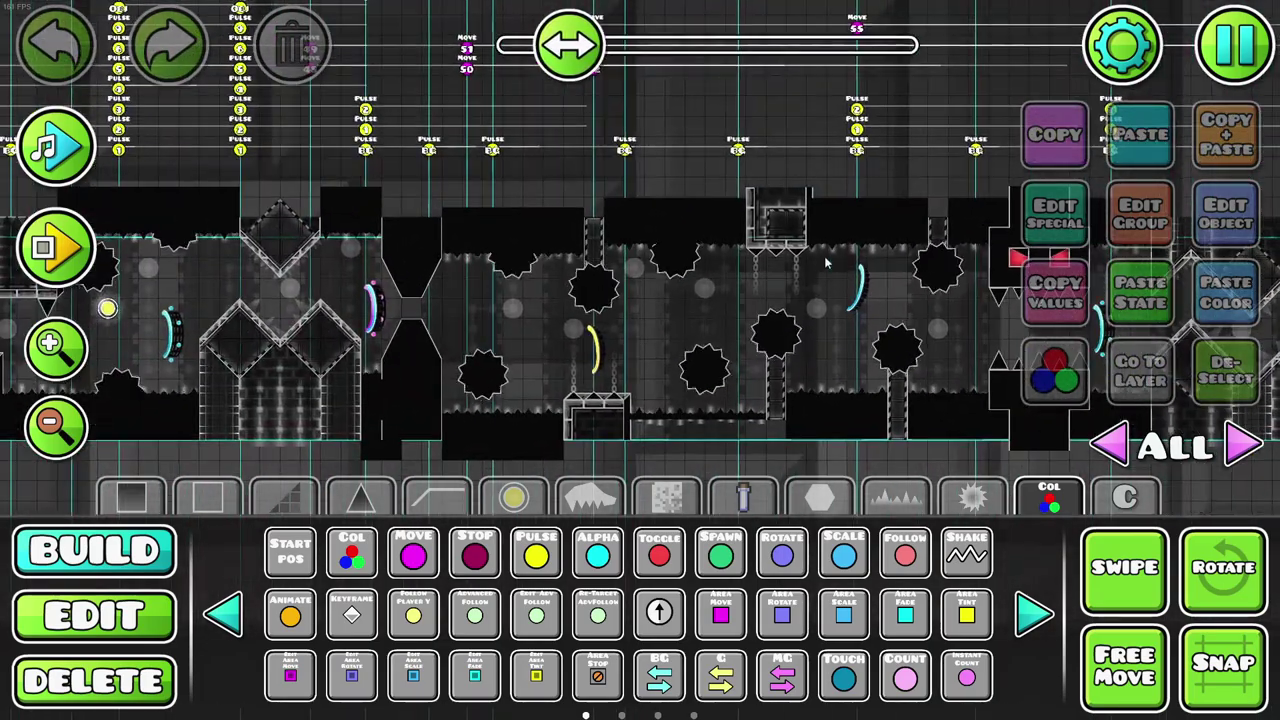
drag(826, 263, 563, 290)
scroll(778, 308, right, 15)
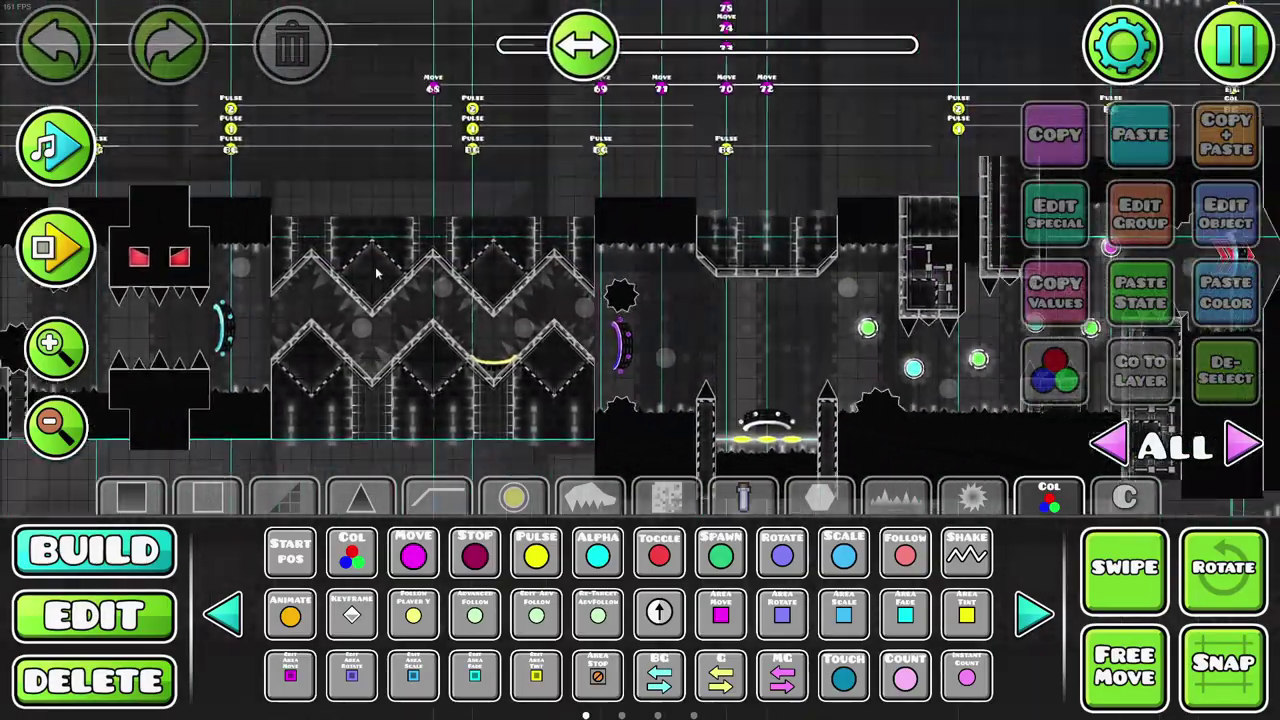
drag(646, 249, 506, 251)
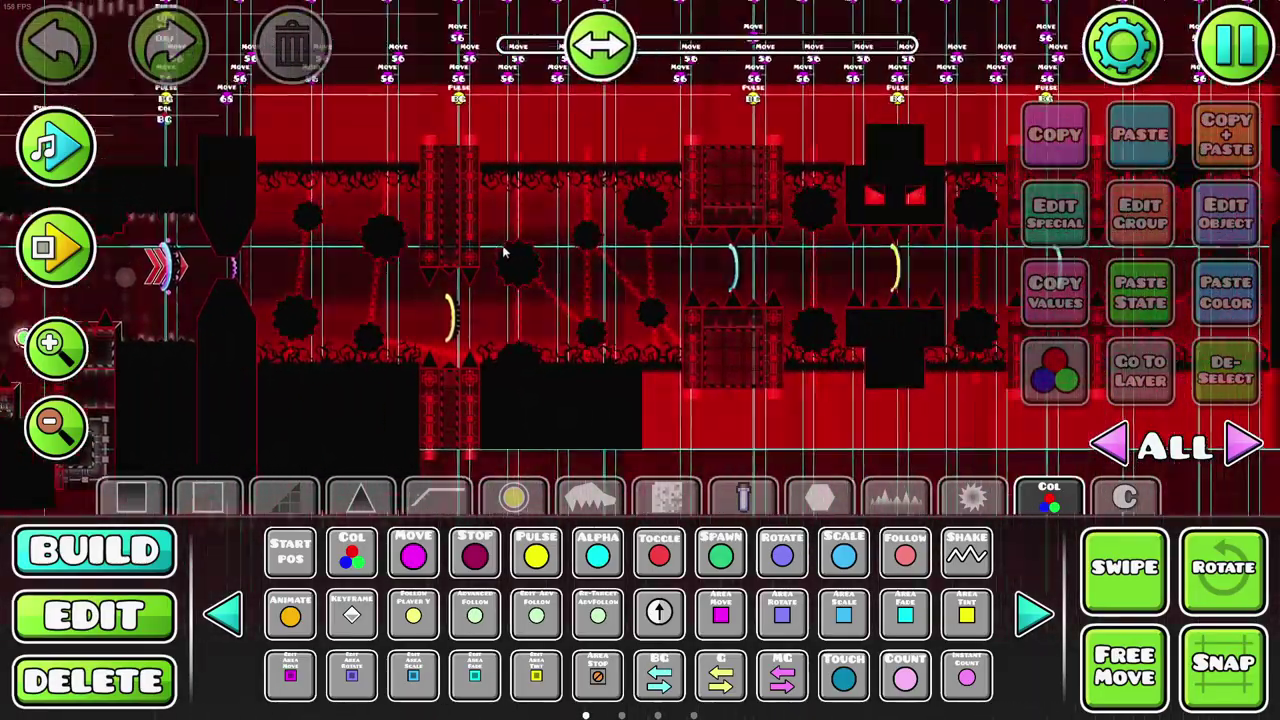
drag(855, 264, 982, 275)
scroll(140, 341, right, 15)
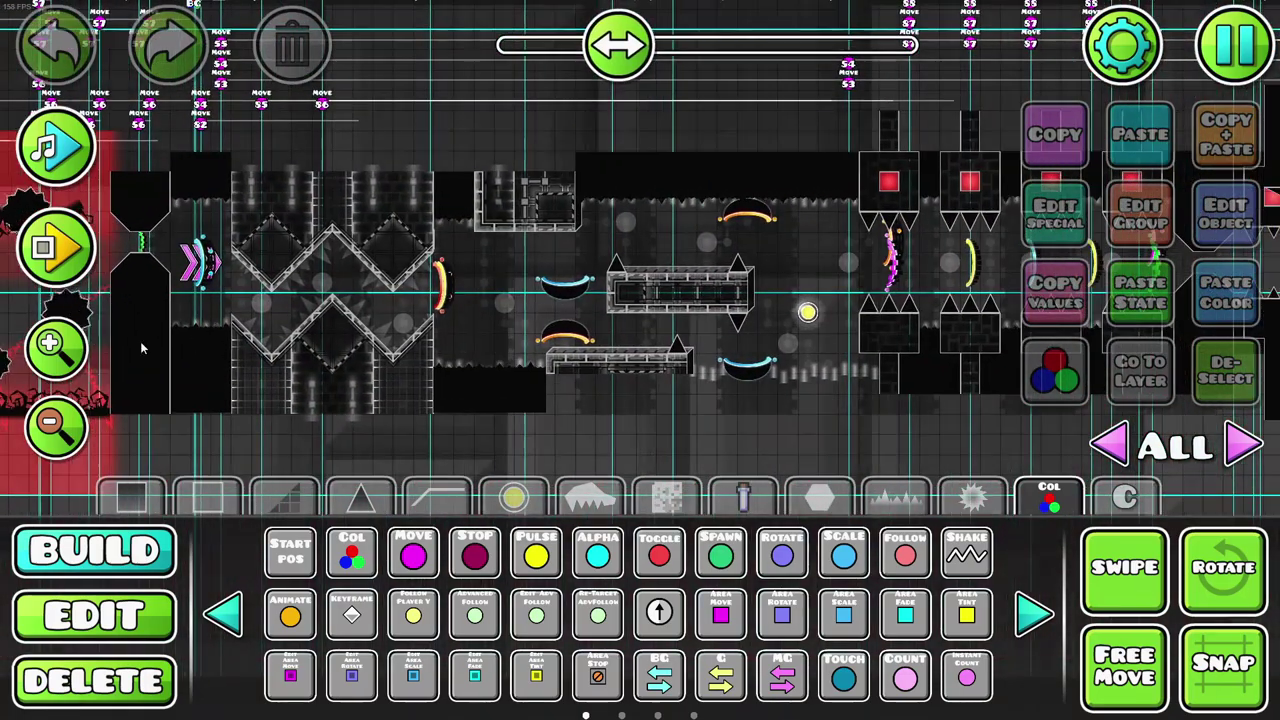
scroll(140, 341, up, 2)
drag(330, 260, 592, 255)
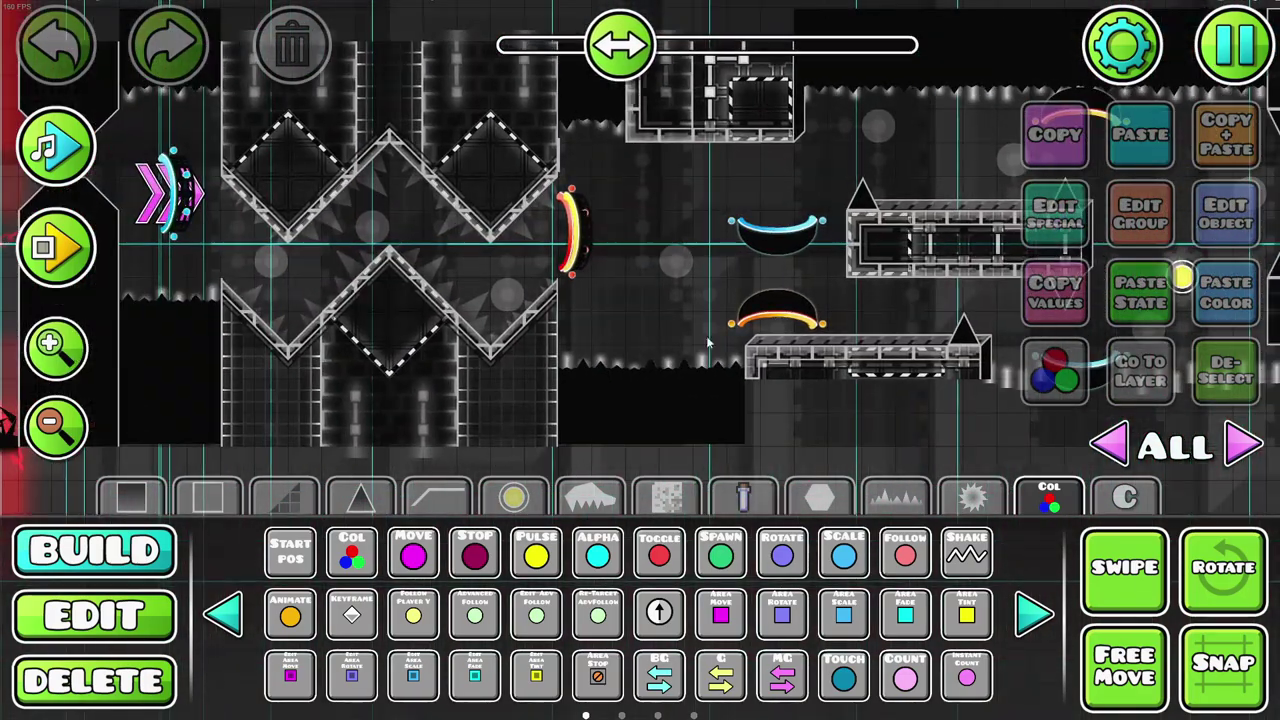
Step: Switch to edit mode, try nudging the orange portal behind the zigzag blocks sideways and back, and deselect it
key(2)
click(585, 239)
click(585, 237)
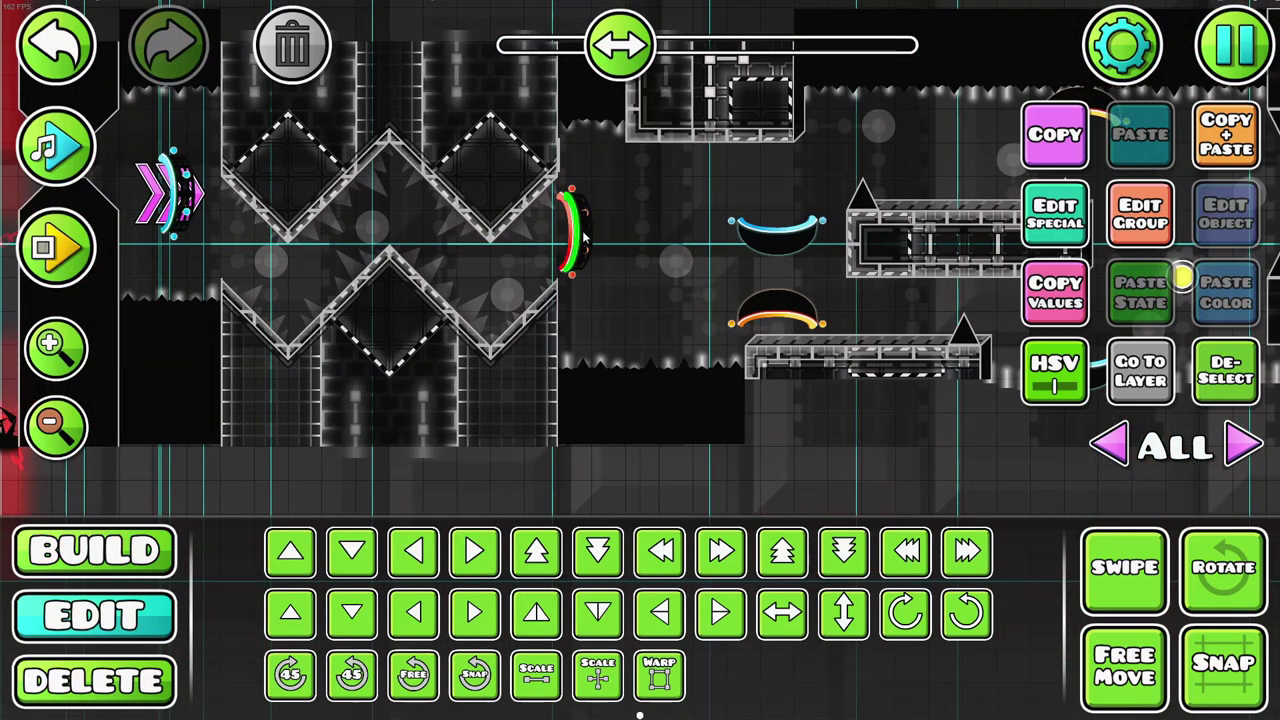
key(d)
key(a)
click(1226, 372)
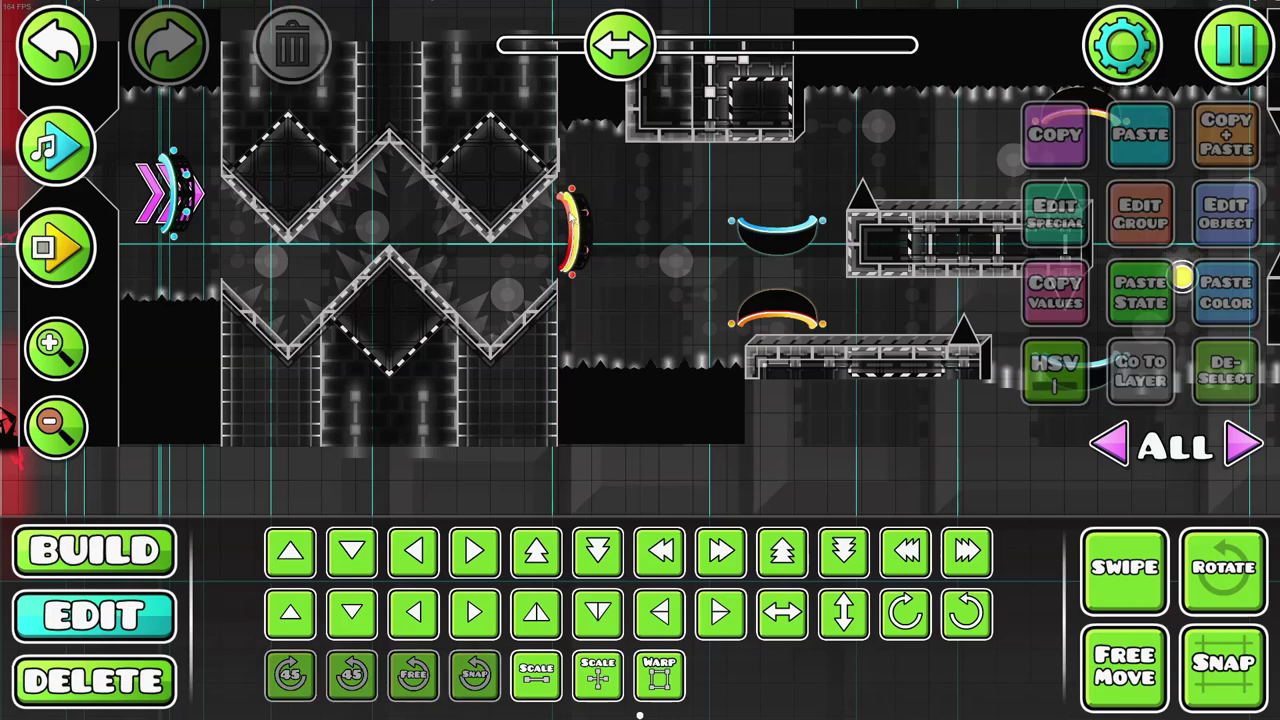
Step: View only editor layer 0 around the zigzag section, return to all layers and deselect the floor block
click(613, 345)
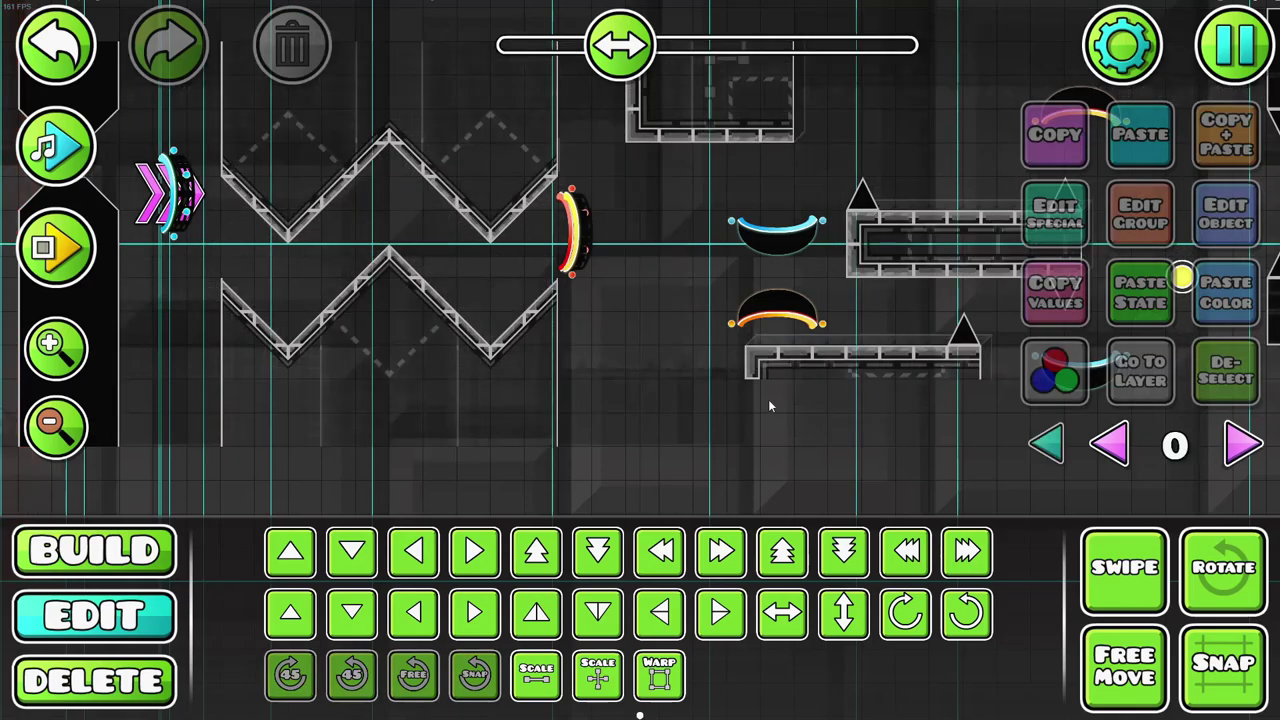
click(1064, 446)
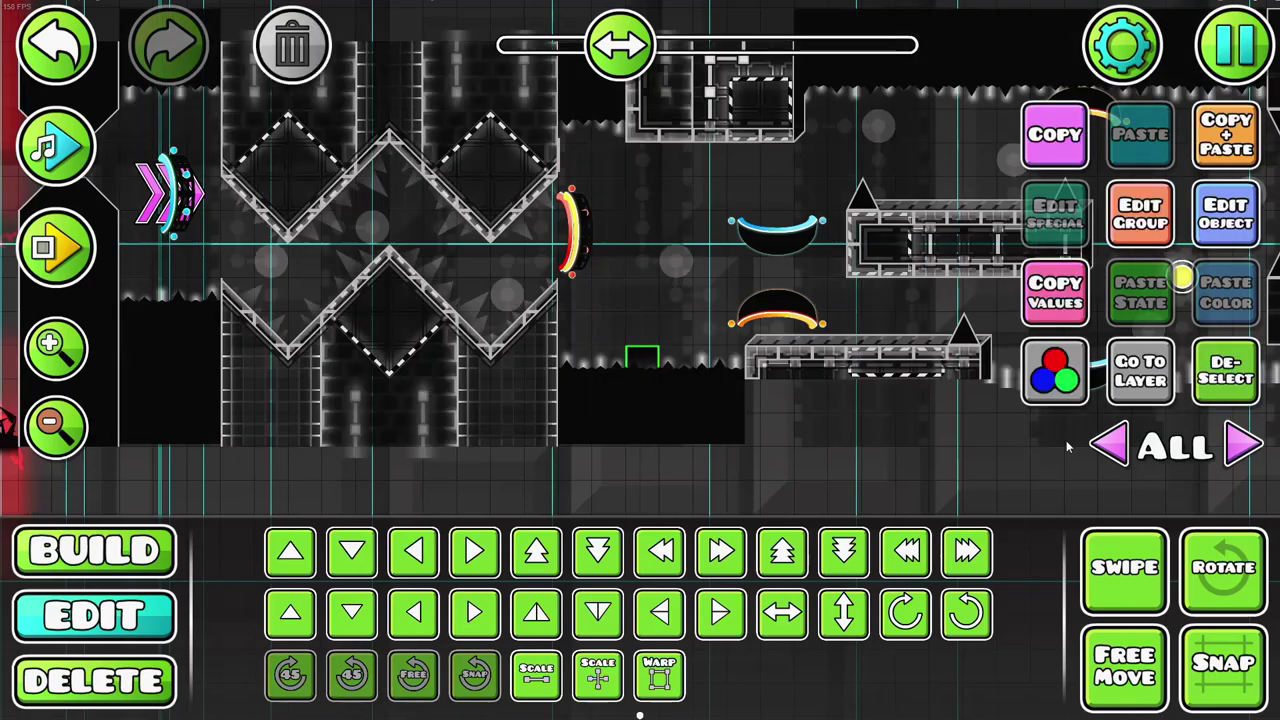
click(1238, 388)
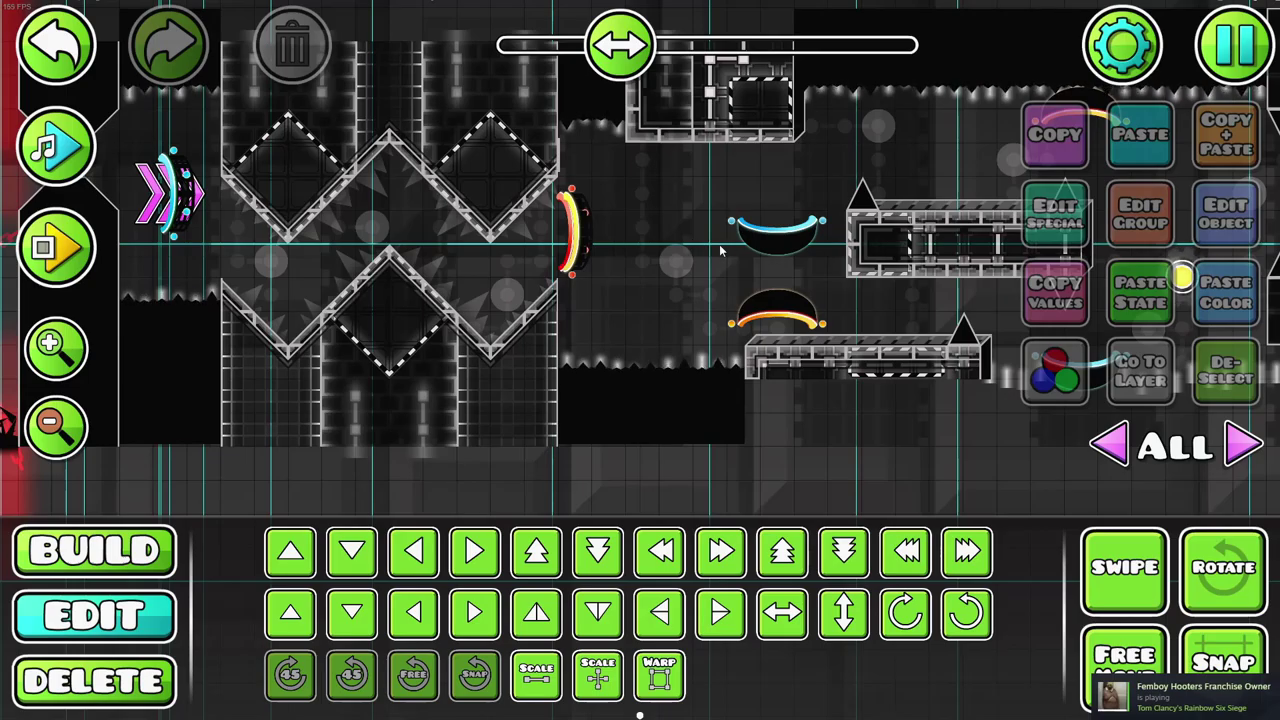
Step: Examine the Bass level from the floating platforms past the red-eyed spike blocks and the arc of orbs to the red cave
drag(720, 250, 493, 239)
drag(678, 235, 238, 322)
scroll(561, 324, down, 1)
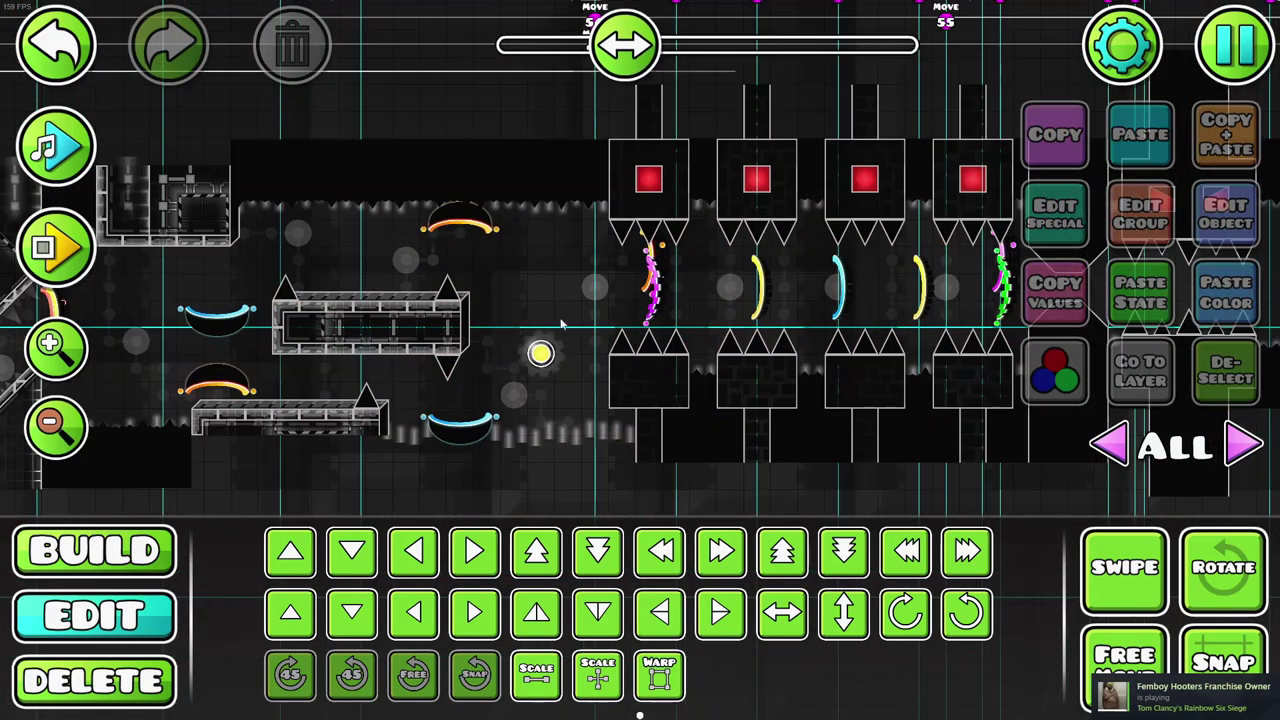
scroll(562, 325, right, 10)
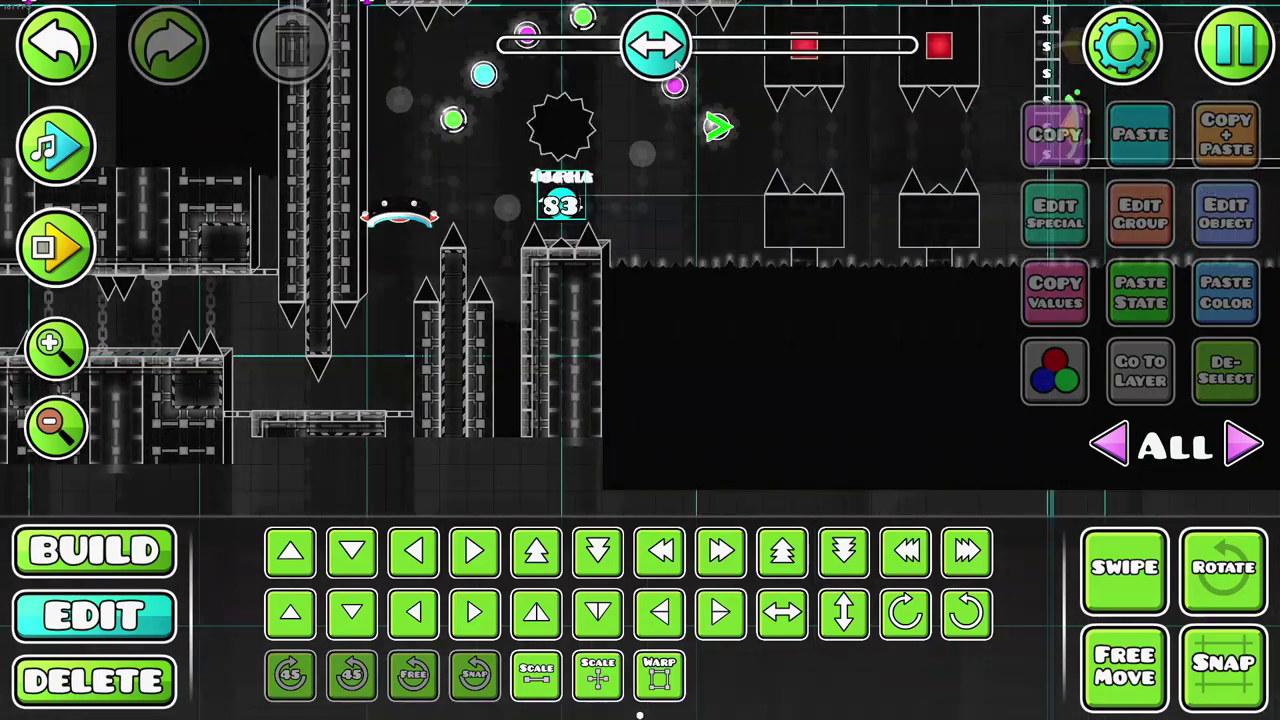
drag(677, 64, 678, 66)
drag(700, 228, 617, 433)
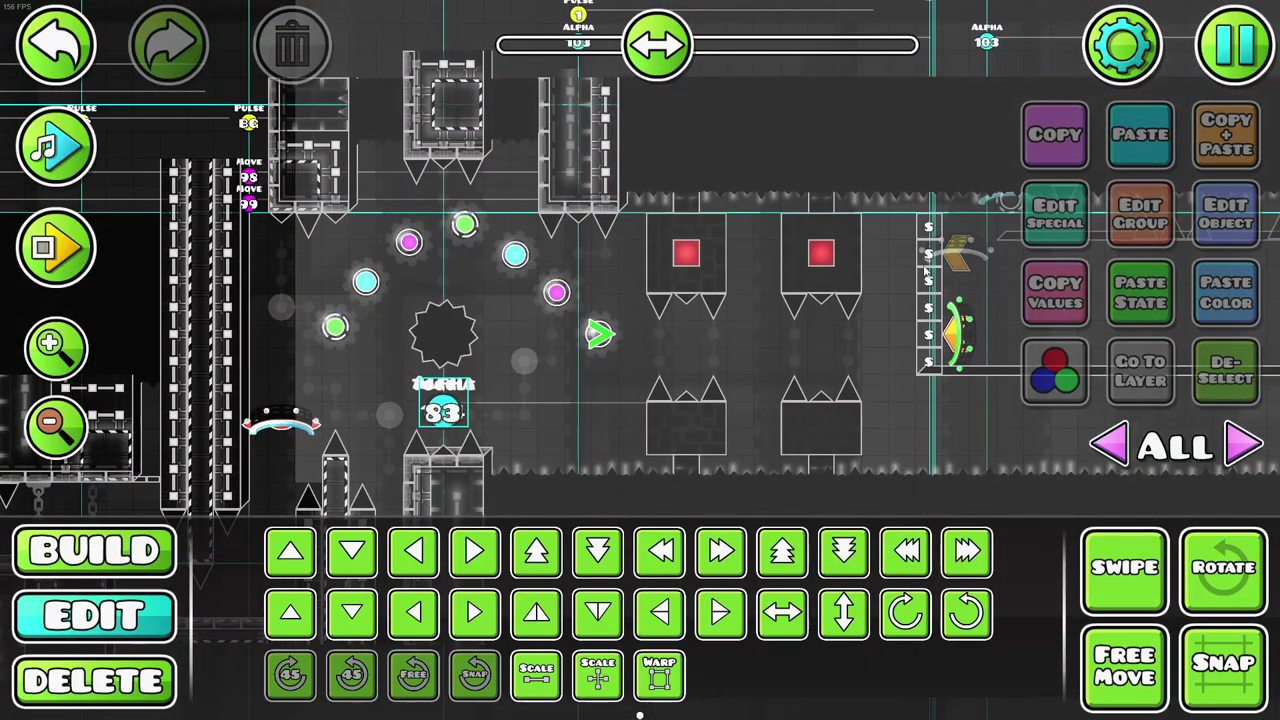
drag(965, 246, 364, 267)
drag(851, 272, 602, 398)
drag(730, 292, 378, 204)
drag(790, 215, 398, 168)
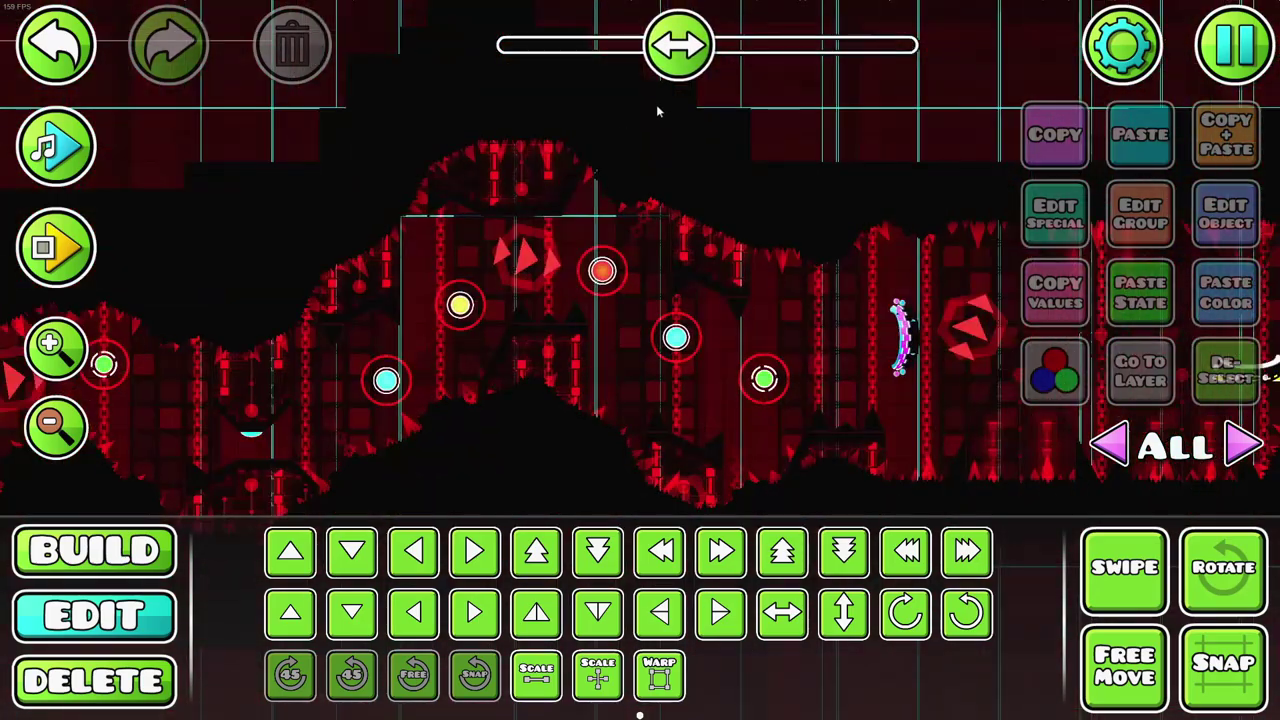
Step: Examine the rest of the red cave and the red section with the spiked face, black hills and brick pillars
drag(667, 64, 701, 67)
drag(571, 266, 282, 246)
drag(900, 207, 463, 215)
drag(940, 205, 330, 212)
scroll(718, 85, down, 10)
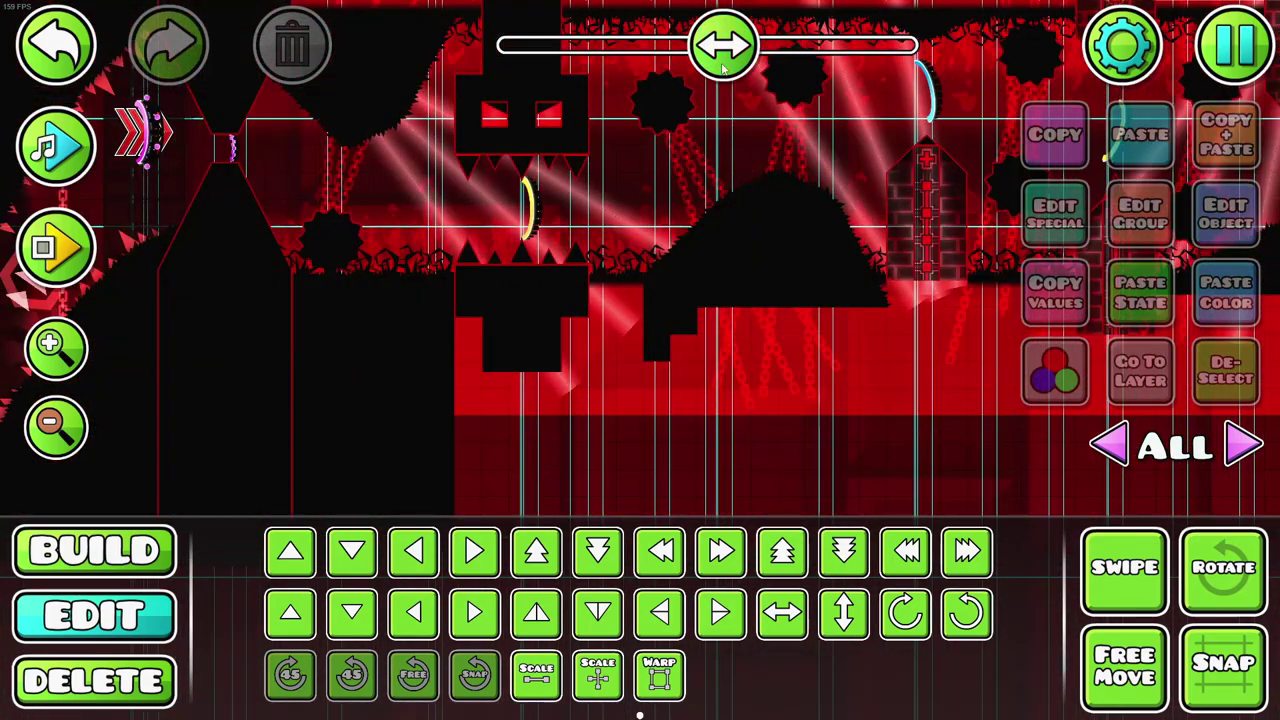
scroll(508, 301, right, 5)
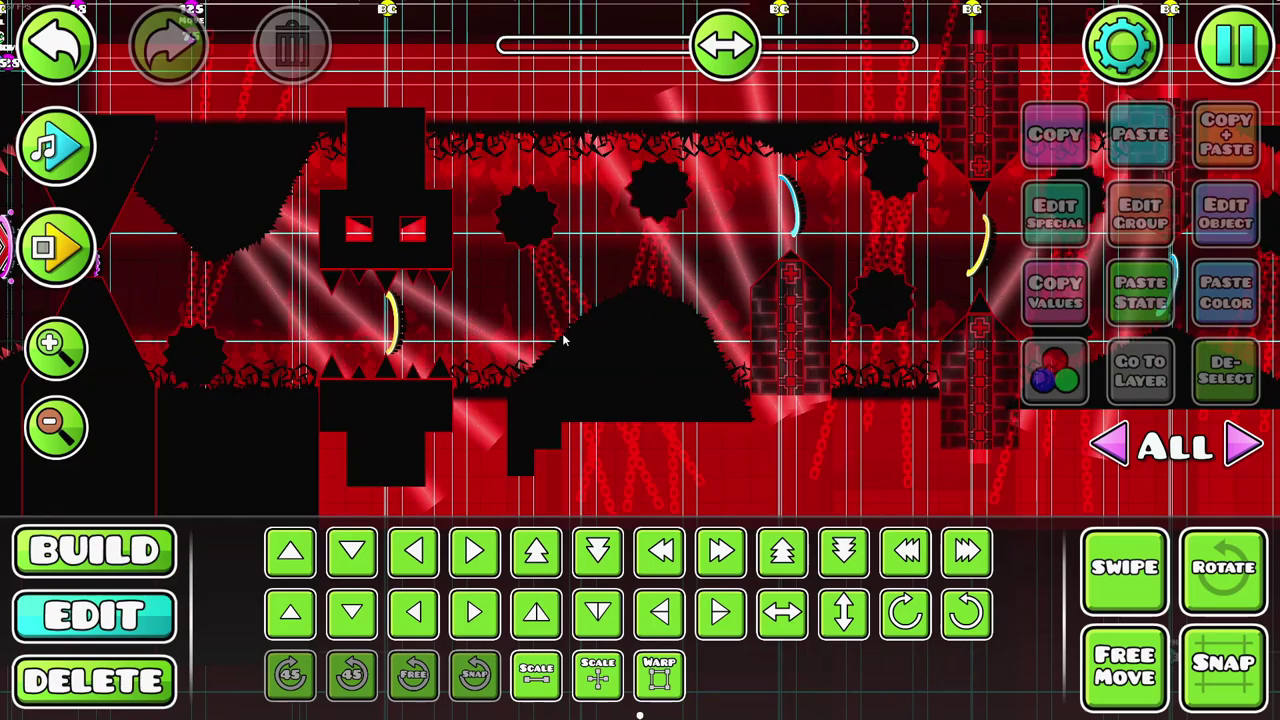
scroll(686, 345, right, 5)
scroll(620, 320, up, 1)
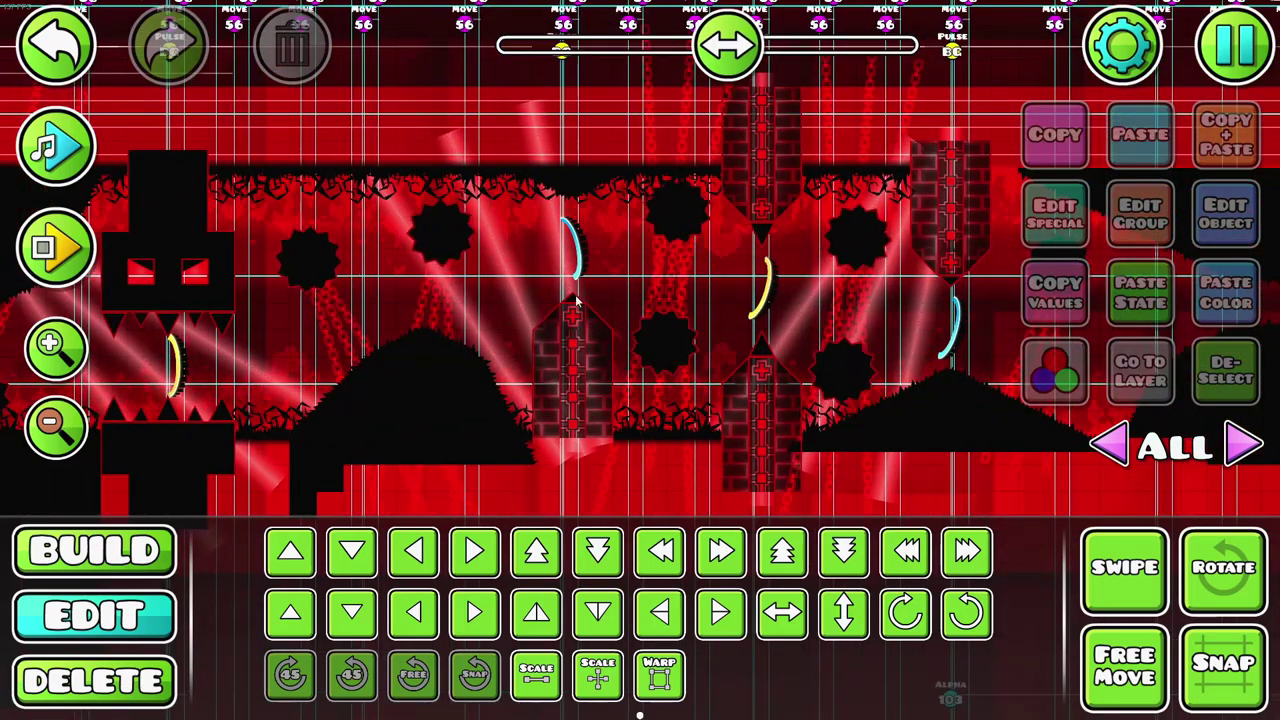
drag(812, 290, 278, 246)
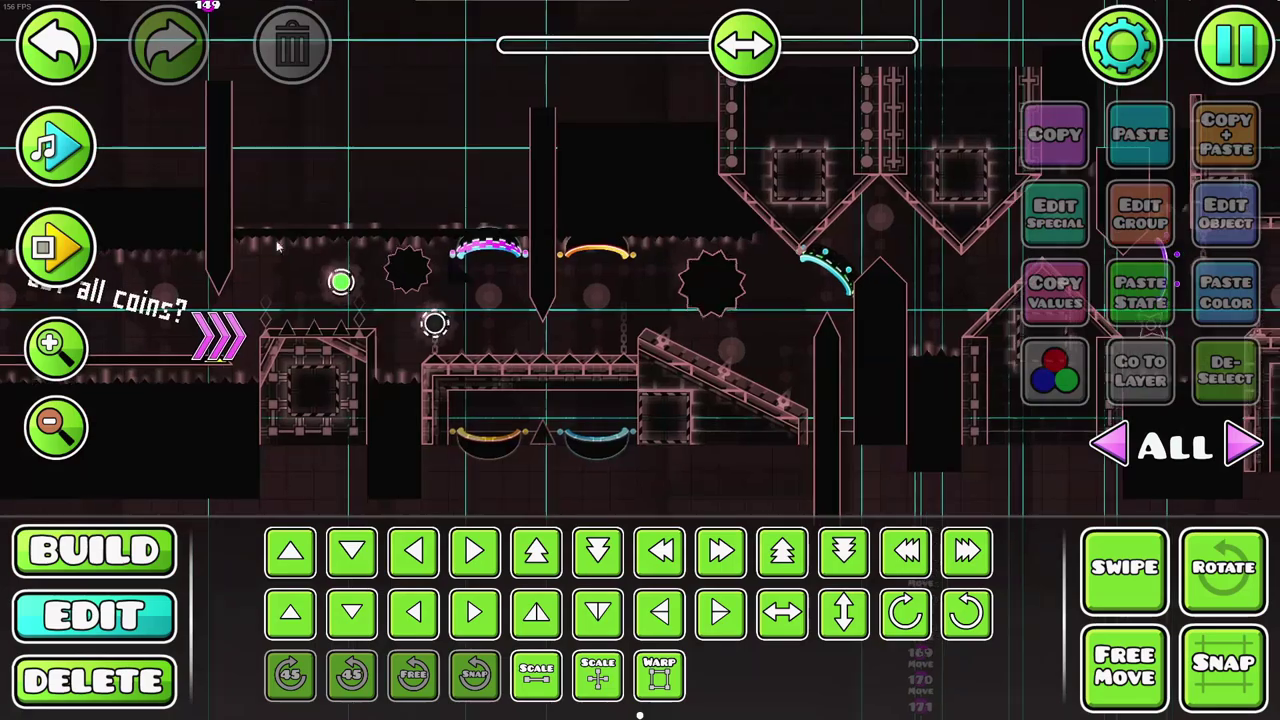
Step: Examine the grey section around the toggle trigger on the red-eyed spiked block and the speed-marked green portal
drag(758, 75, 778, 76)
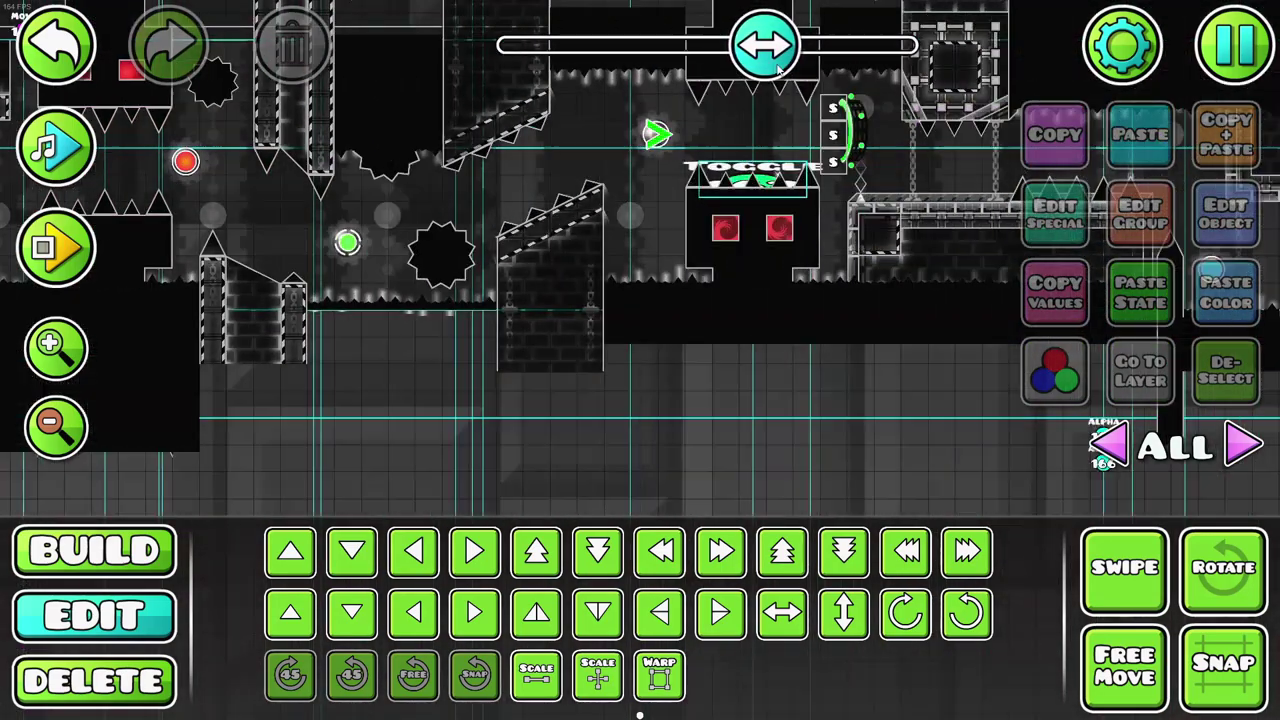
drag(715, 230, 649, 408)
scroll(700, 330, up, 4)
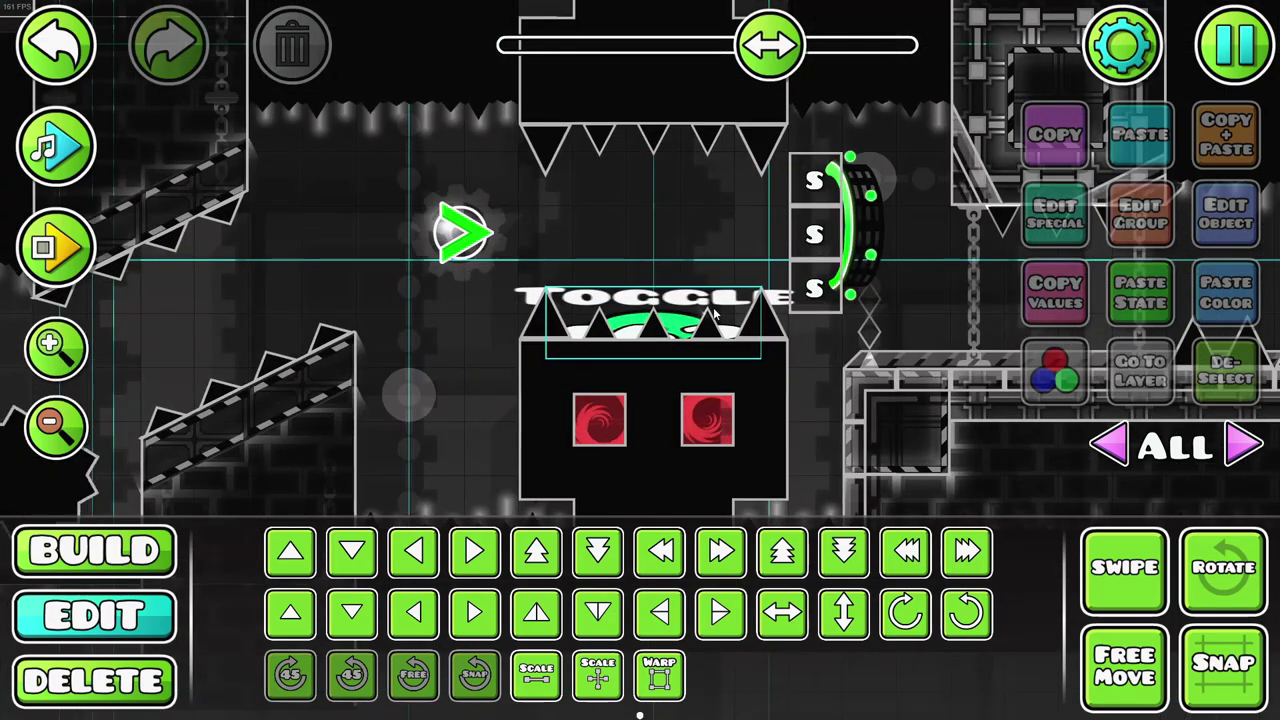
click(87, 420)
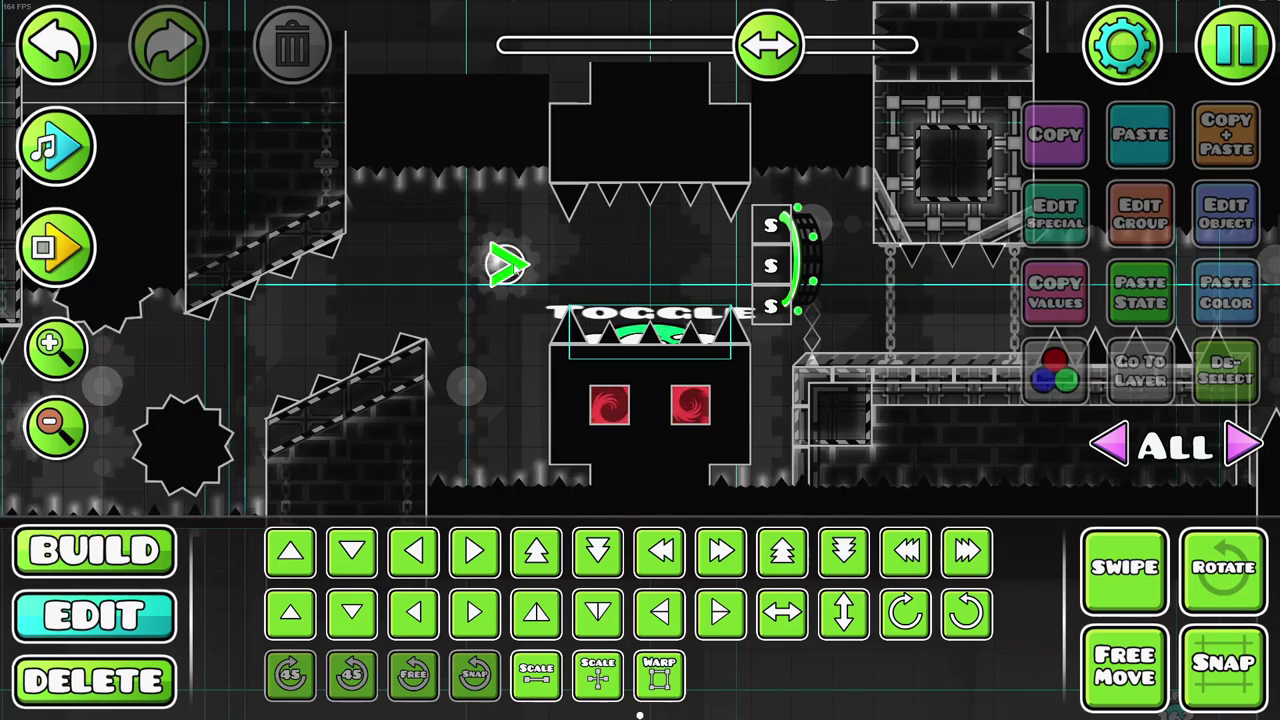
drag(776, 328, 602, 306)
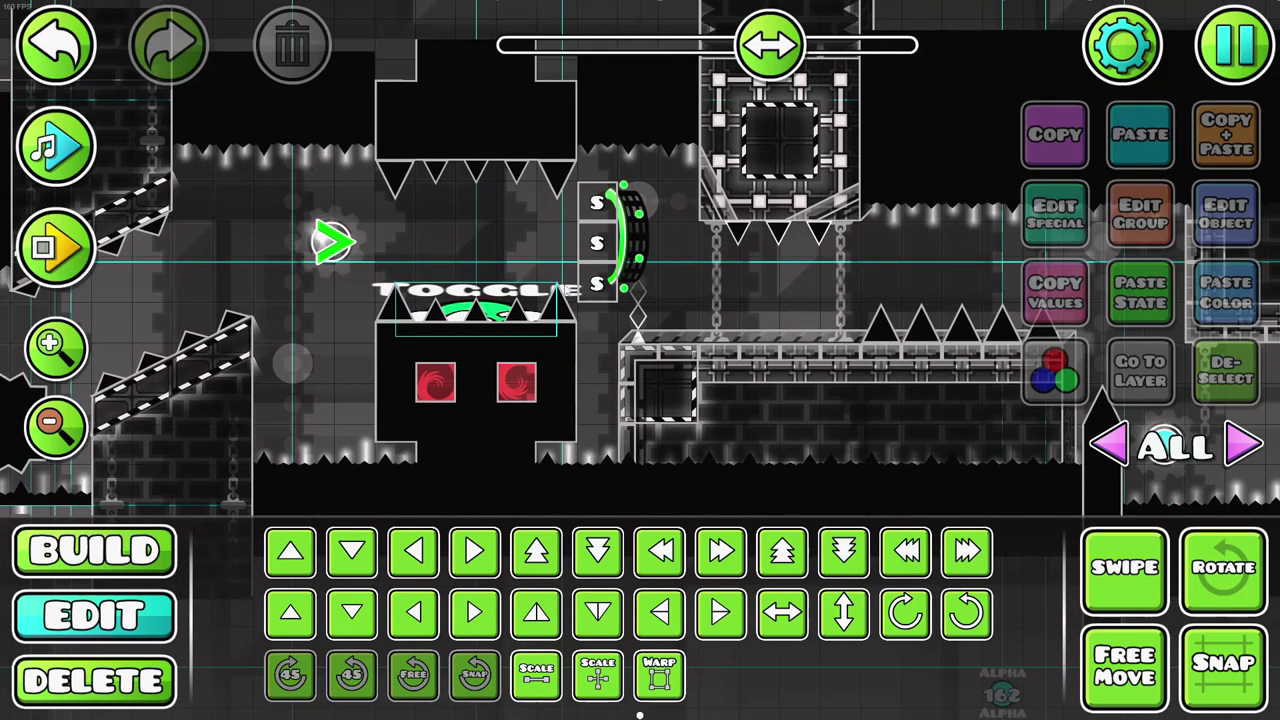
drag(686, 273, 196, 256)
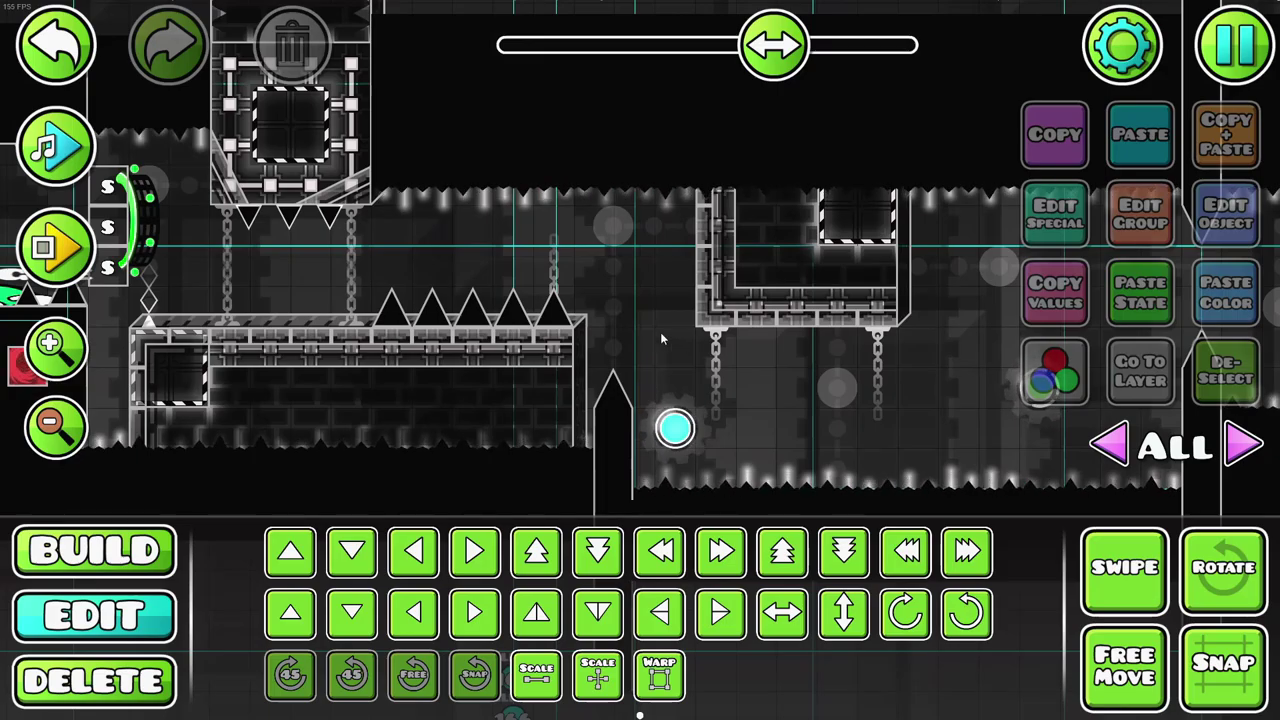
Step: Examine the Bass level's final corridor and the hidden coin route around the "Thanks for playing!" text
drag(655, 332, 250, 320)
drag(717, 278, 330, 304)
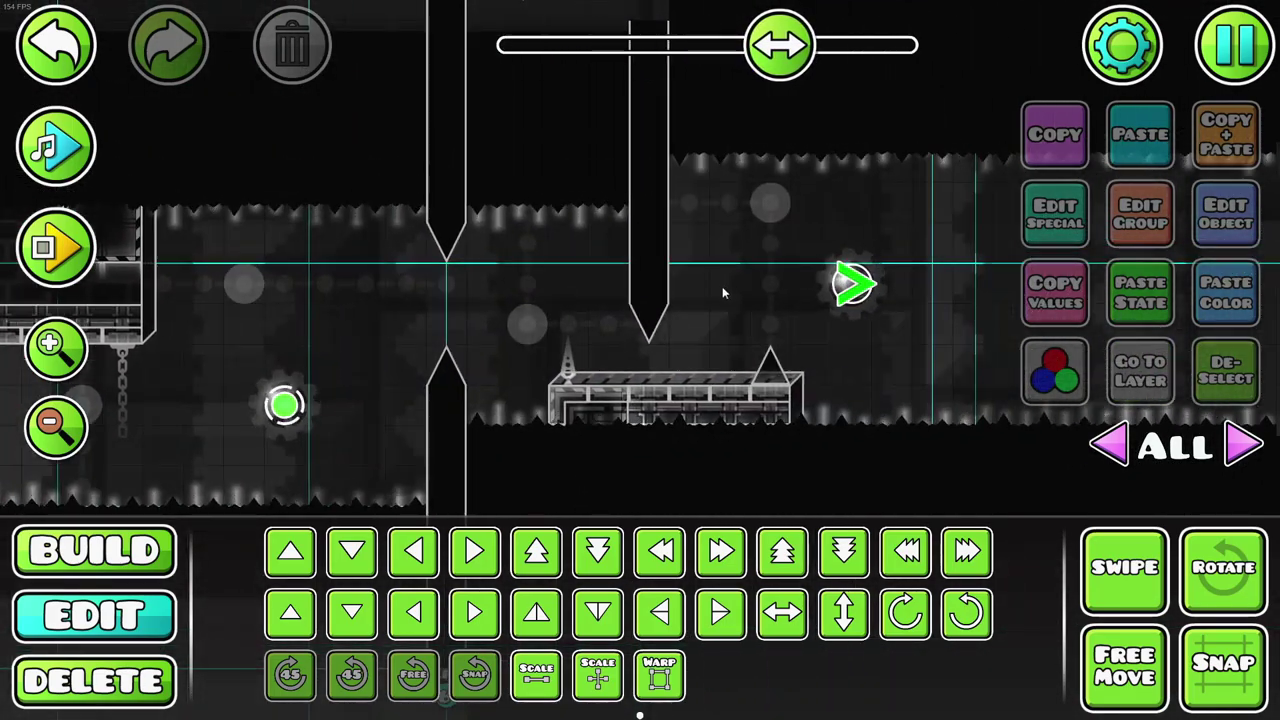
scroll(722, 290, right, 4)
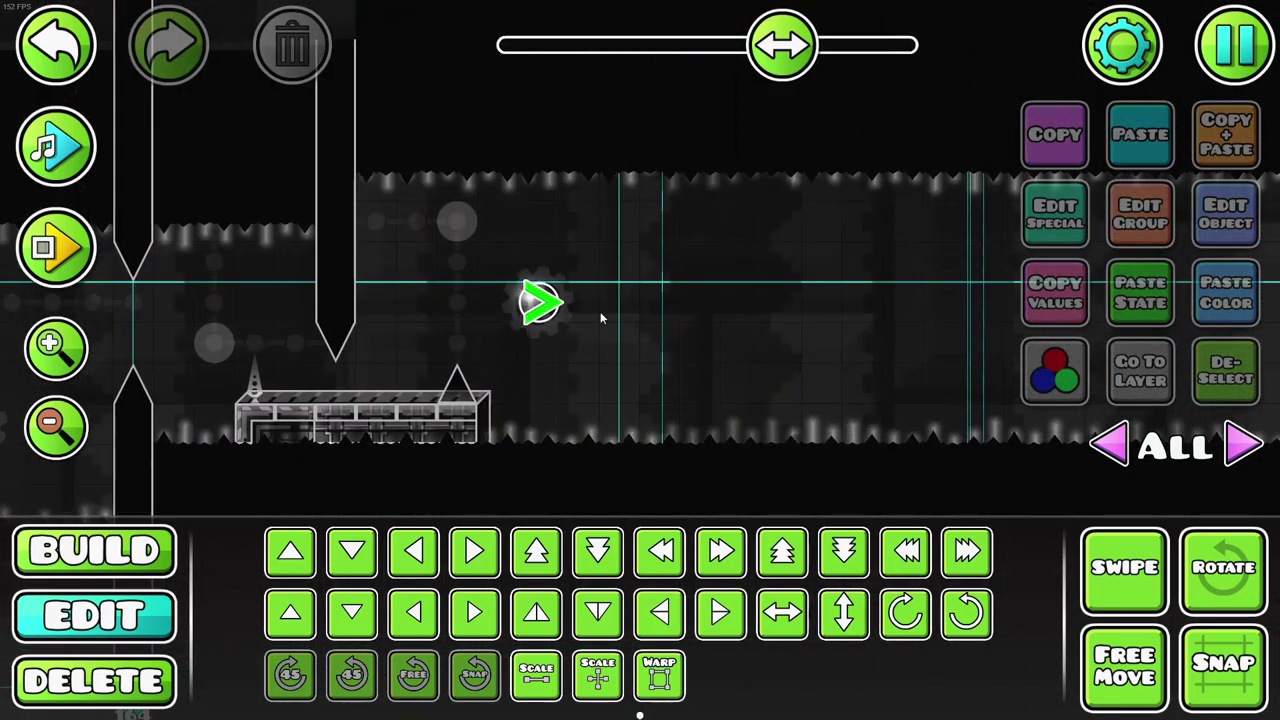
drag(587, 314, 478, 286)
drag(711, 352, 666, 381)
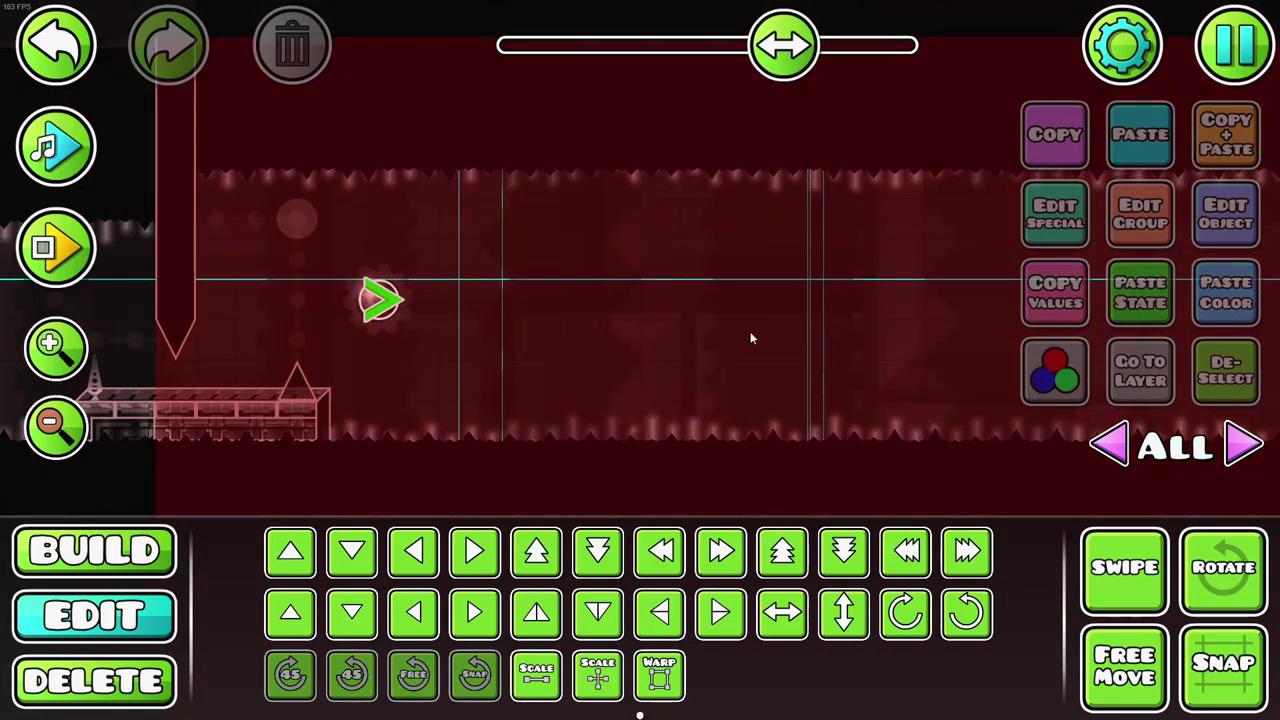
drag(797, 328, 580, 368)
drag(685, 460, 576, 12)
drag(681, 259, 540, 171)
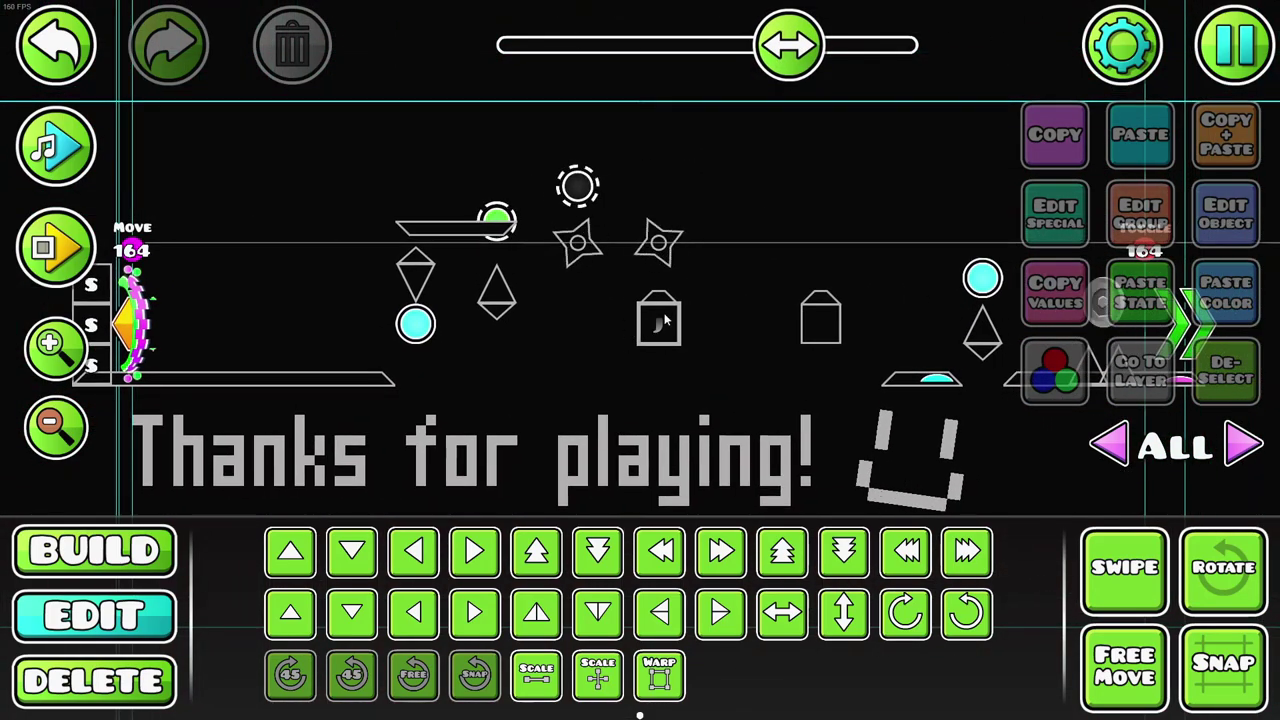
drag(971, 275, 652, 294)
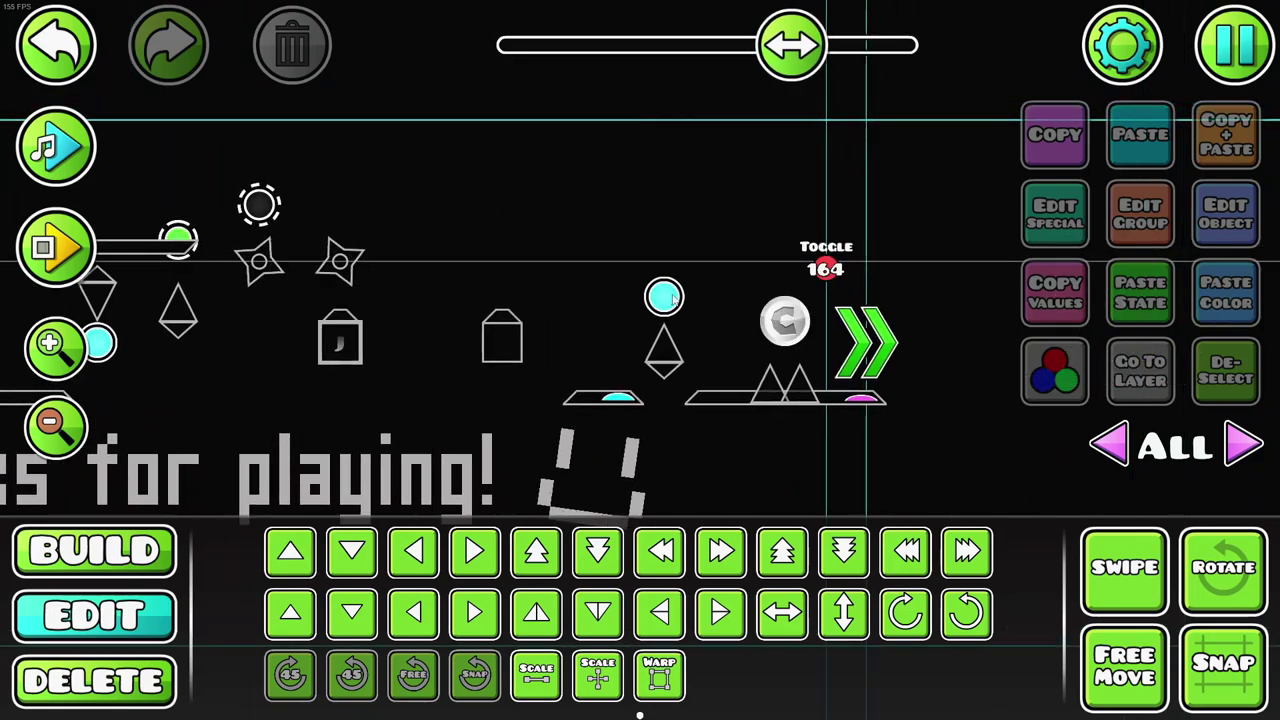
drag(567, 242, 822, 194)
click(52, 425)
Step: Exit the Bass level's editor without saving
click(1224, 74)
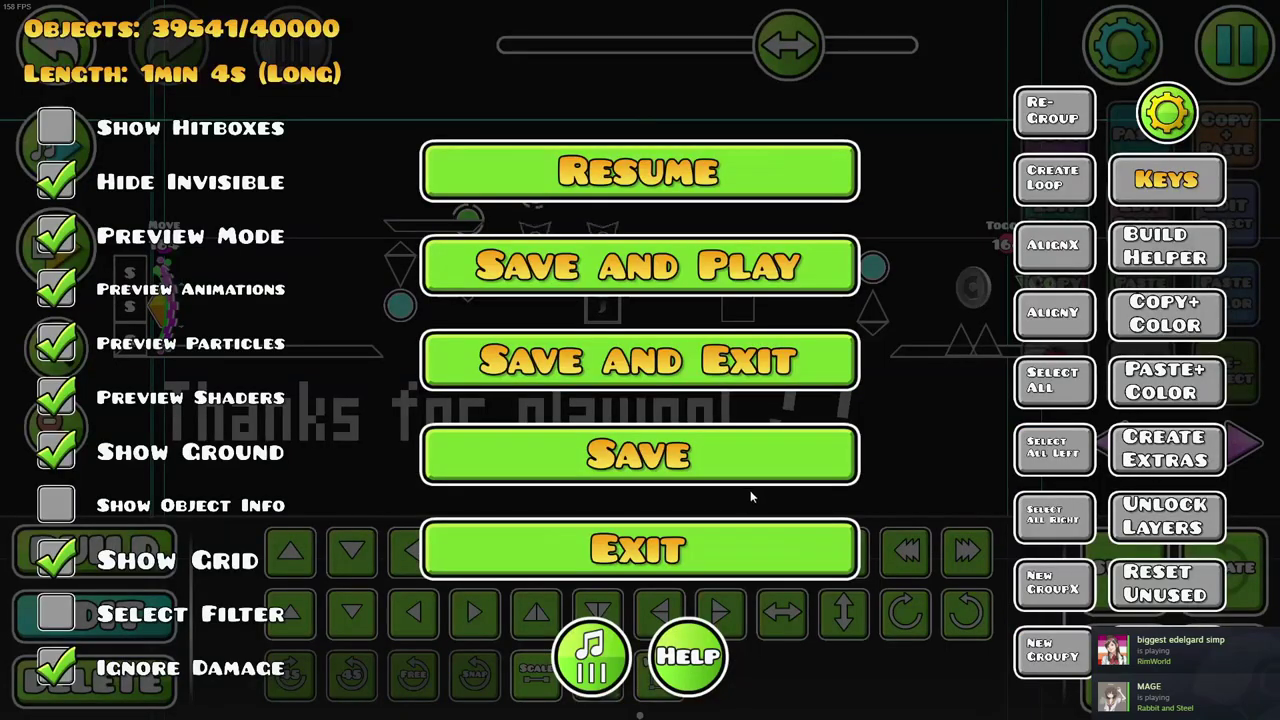
click(732, 556)
click(752, 455)
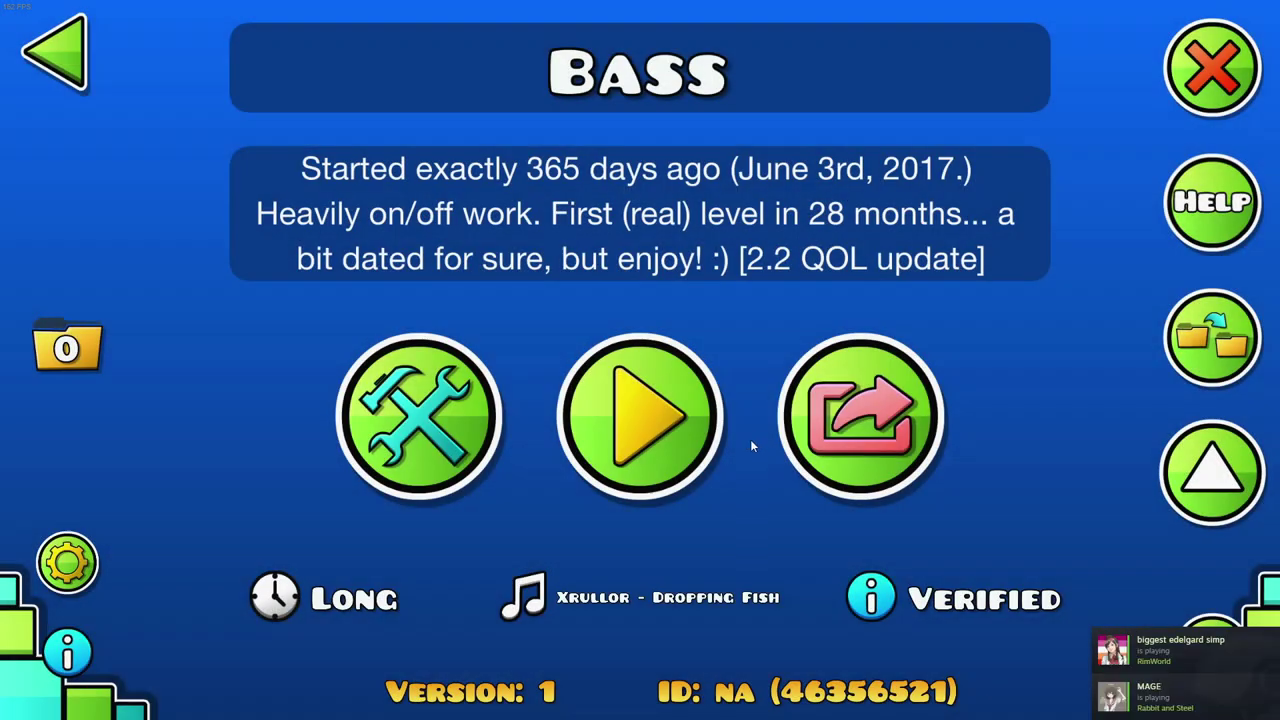